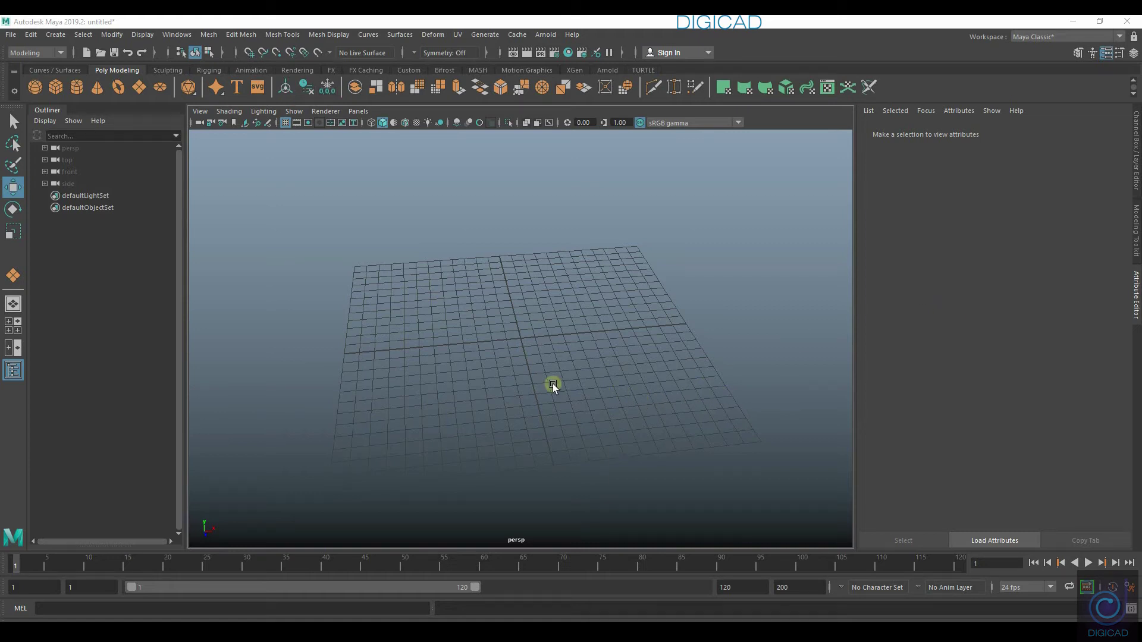
Step: Draw a large polygon plane, pPlane1, spanning the whole grid as the ground
{"action": "left_click_drag", "start_coordinate": [541, 370], "coordinate": [531, 388], "text": "alt"}
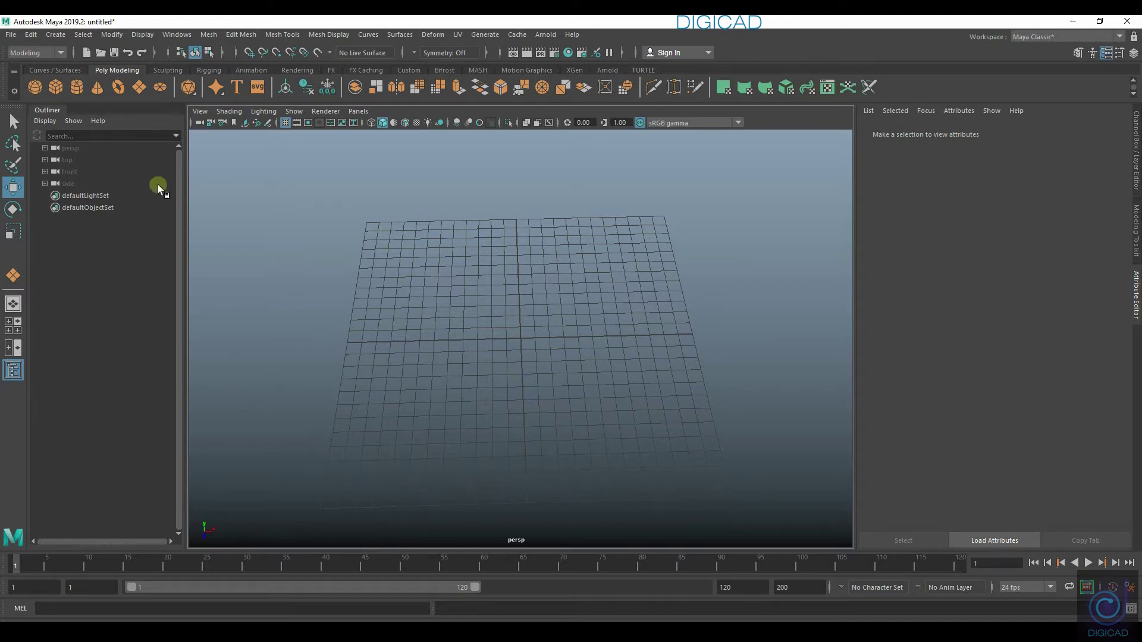
{"action": "left_click", "coordinate": [138, 89]}
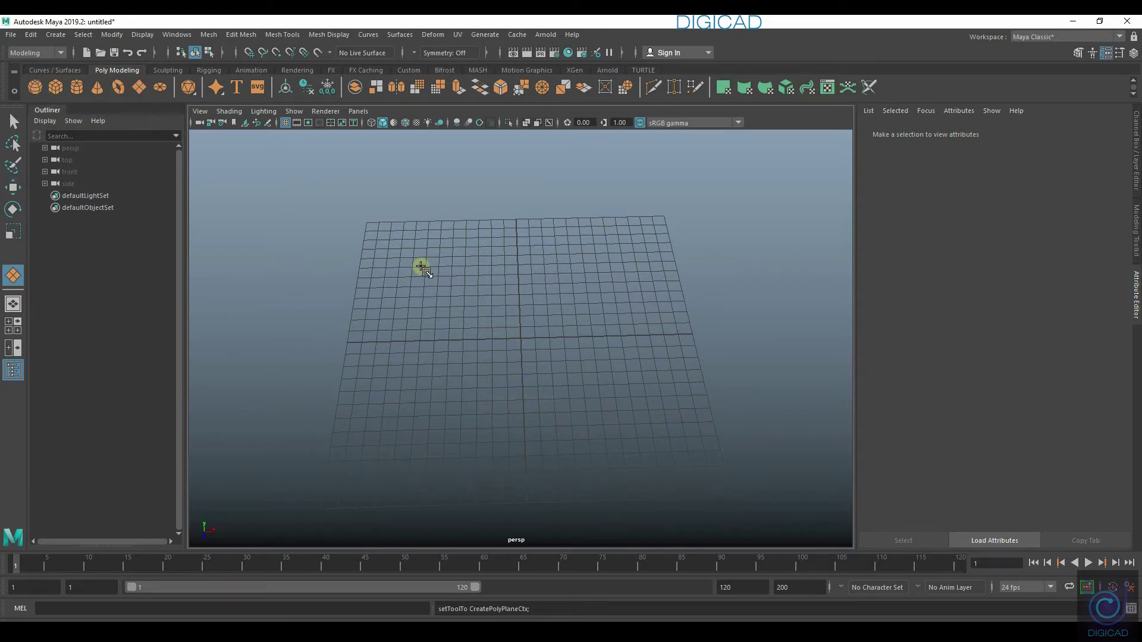
{"action": "left_click_drag", "start_coordinate": [365, 224], "coordinate": [727, 503]}
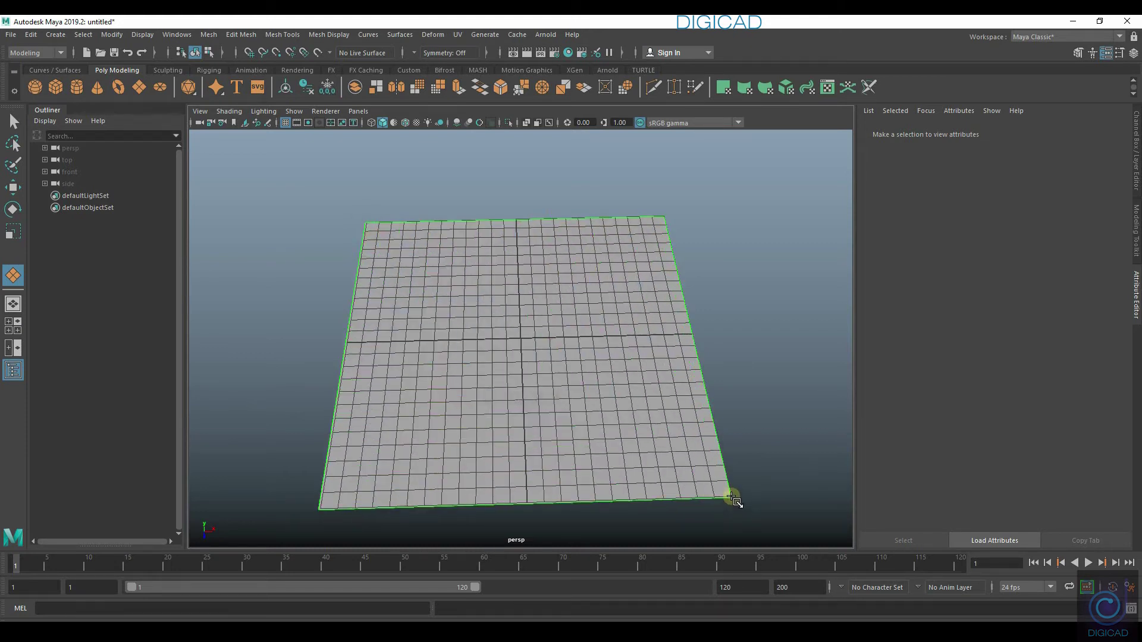
{"action": "left_click_drag", "start_coordinate": [727, 503], "coordinate": [729, 497]}
{"action": "left_click_drag", "start_coordinate": [441, 464], "coordinate": [439, 438], "text": "alt"}
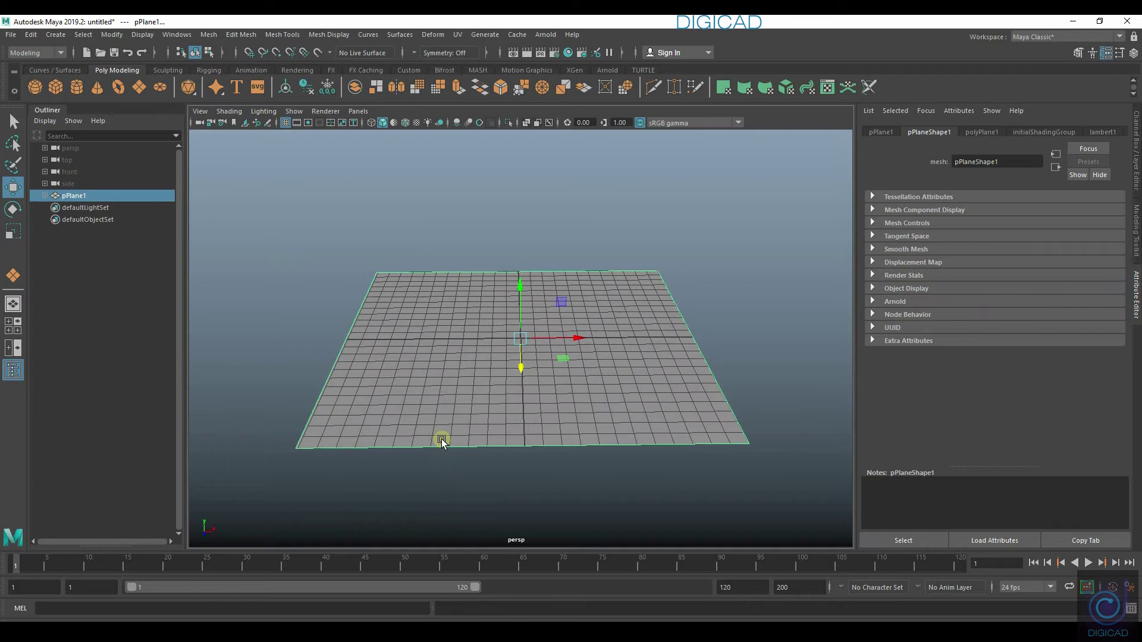
{"action": "left_click", "coordinate": [97, 86]}
Step: Draw pCone1, pSphere1 and pCube1 on the plane, then zoom out to frame all three
{"action": "left_click_drag", "start_coordinate": [466, 332], "coordinate": [456, 238]}
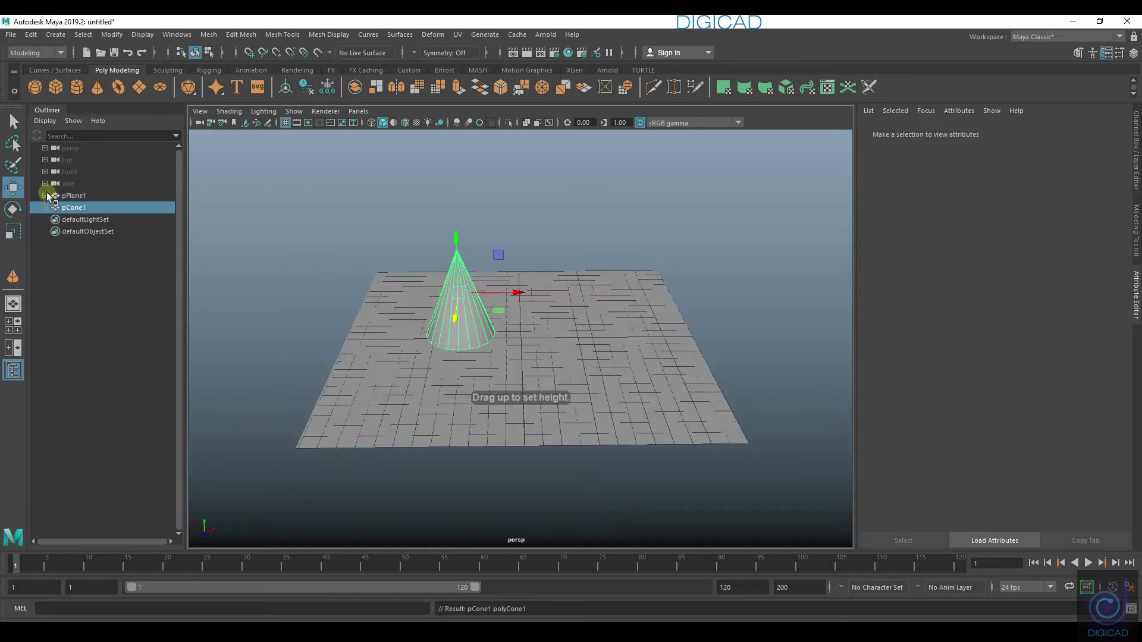
{"action": "left_click", "coordinate": [36, 88]}
{"action": "left_click_drag", "start_coordinate": [595, 334], "coordinate": [629, 339]}
{"action": "left_click", "coordinate": [55, 87]}
{"action": "mouse_move", "coordinate": [492, 378]}
{"action": "left_mouse_down"}
{"action": "mouse_move", "coordinate": [574, 395]}
{"action": "mouse_move", "coordinate": [534, 313]}
{"action": "left_mouse_up"}
{"action": "left_click_drag", "start_coordinate": [378, 350], "coordinate": [415, 375], "text": "alt"}
{"action": "right_click_drag", "start_coordinate": [565, 419], "coordinate": [521, 300], "text": "alt"}
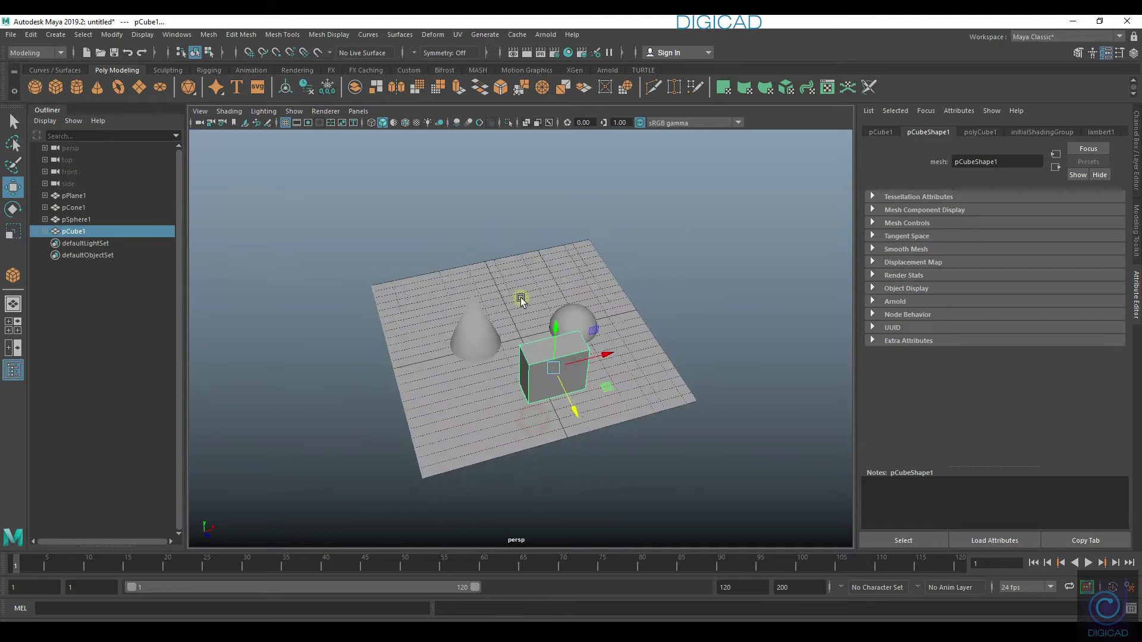
{"action": "left_click", "coordinate": [543, 38]}
{"action": "mouse_move", "coordinate": [557, 94]}
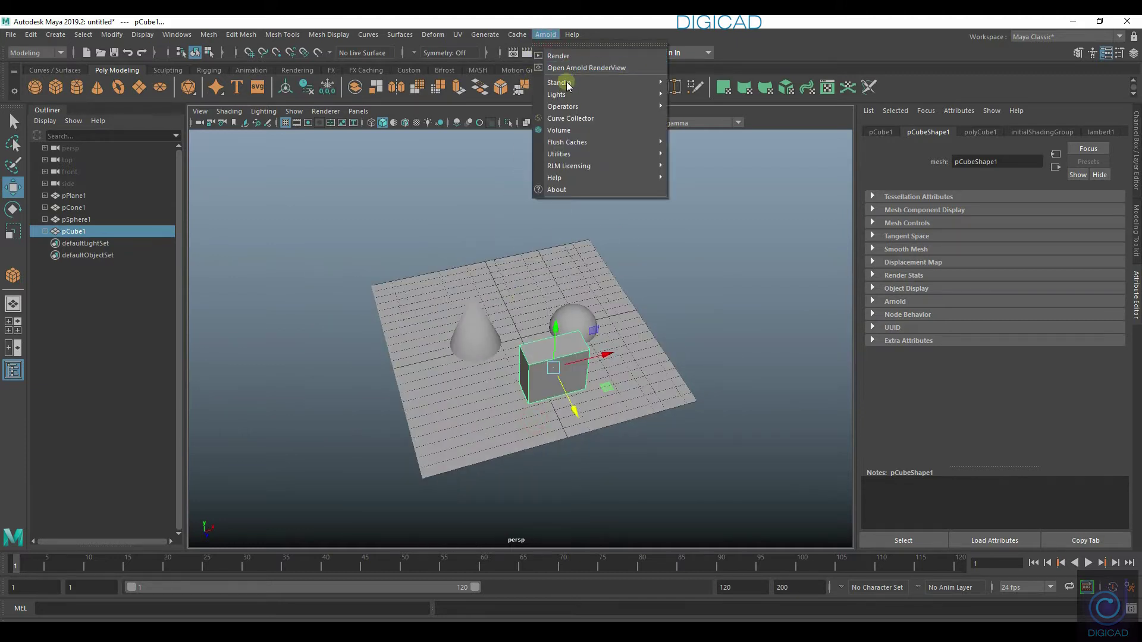
Step: Add an Arnold area light and move and tilt it to the right of the objects
{"action": "left_click", "coordinate": [705, 105]}
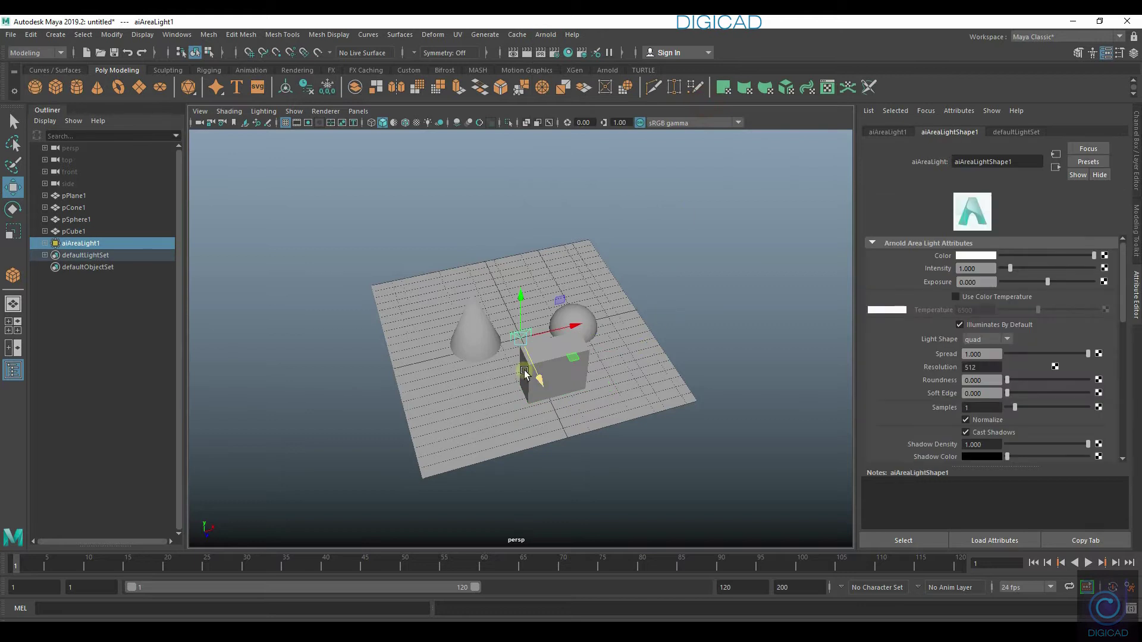
{"action": "mouse_move", "coordinate": [551, 396]}
{"action": "left_mouse_down"}
{"action": "mouse_move", "coordinate": [608, 496]}
{"action": "mouse_move", "coordinate": [589, 458]}
{"action": "mouse_move", "coordinate": [572, 352]}
{"action": "mouse_move", "coordinate": [685, 423]}
{"action": "left_mouse_up"}
{"action": "key", "text": "r"}
{"action": "key", "text": "e"}
{"action": "left_click_drag", "start_coordinate": [570, 416], "coordinate": [604, 416]}
{"action": "key", "text": "w"}
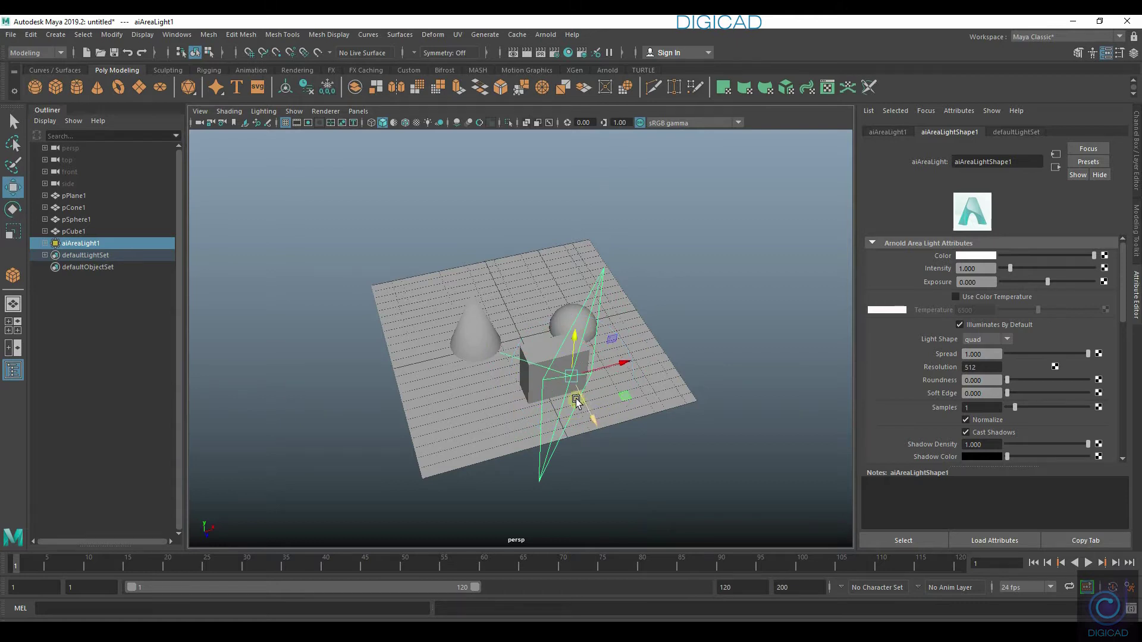
{"action": "left_click_drag", "start_coordinate": [640, 363], "coordinate": [709, 346]}
Step: Raise aiAreaLight1 above the plane and rotate it to face the objects
{"action": "left_click_drag", "start_coordinate": [667, 482], "coordinate": [619, 458], "text": "alt"}
{"action": "left_click_drag", "start_coordinate": [619, 255], "coordinate": [623, 276]}
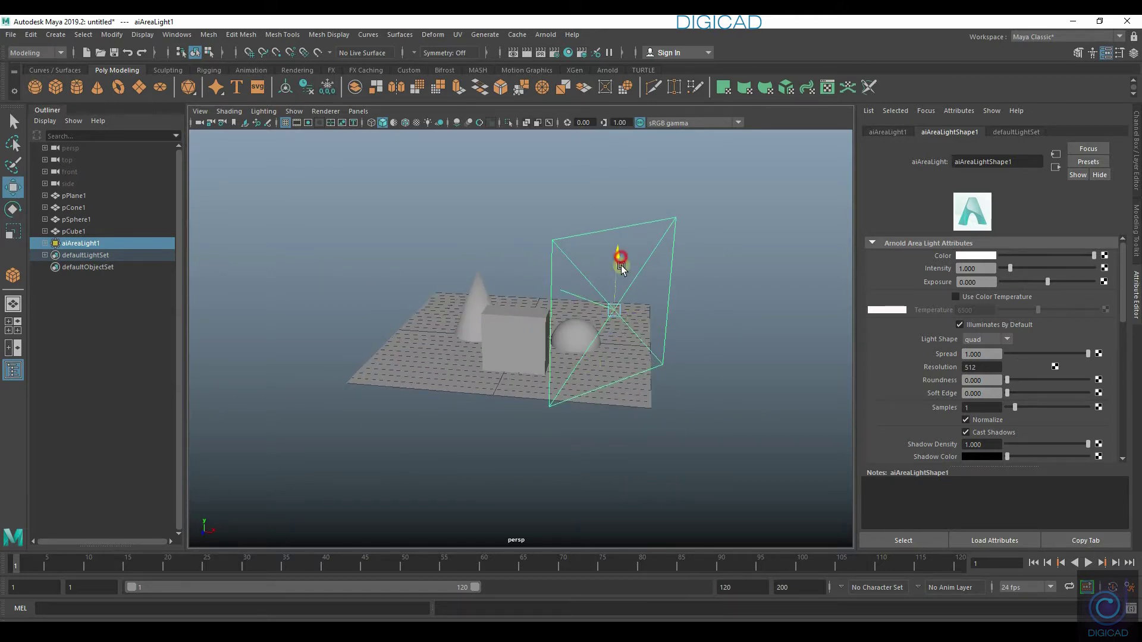
{"action": "mouse_move", "coordinate": [557, 441]}
{"action": "left_mouse_down", "text": "alt"}
{"action": "mouse_move", "coordinate": [581, 438]}
{"action": "mouse_move", "coordinate": [606, 396]}
{"action": "left_mouse_up", "text": "alt"}
{"action": "key", "text": "e"}
{"action": "mouse_move", "coordinate": [693, 250]}
{"action": "left_mouse_down"}
{"action": "mouse_move", "coordinate": [671, 248]}
{"action": "mouse_move", "coordinate": [681, 200]}
{"action": "left_mouse_up"}
{"action": "key", "text": "w"}
{"action": "mouse_move", "coordinate": [573, 390]}
{"action": "left_mouse_down", "text": "alt"}
{"action": "mouse_move", "coordinate": [527, 437]}
{"action": "mouse_move", "coordinate": [537, 436]}
{"action": "left_mouse_up", "text": "alt"}
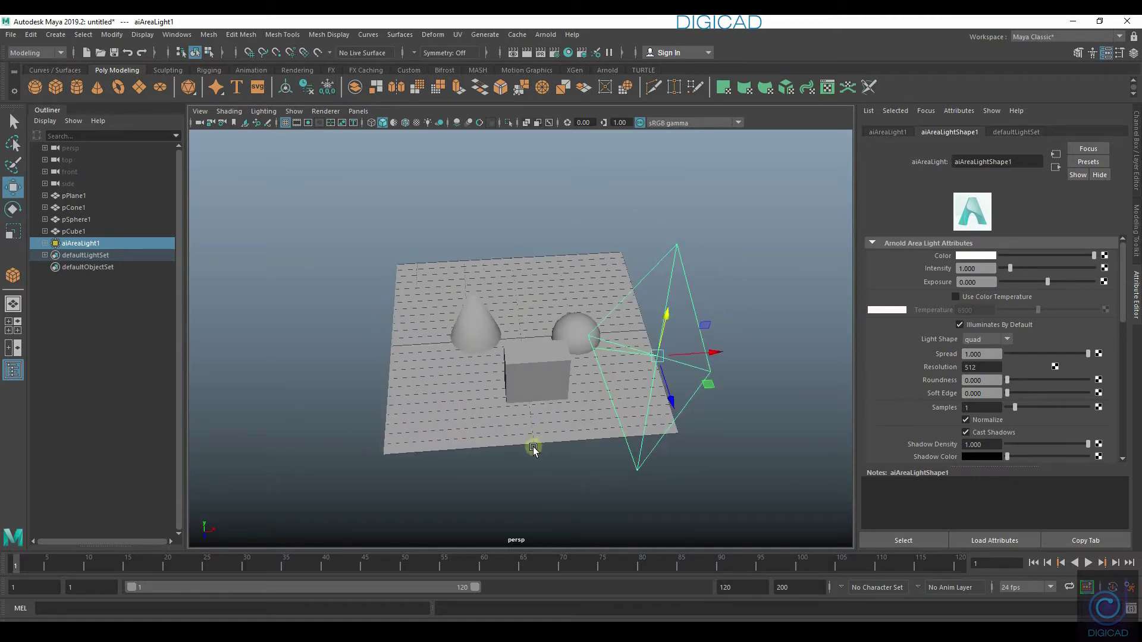
Step: Render the scene in Arnold RenderView and set the area light's exposure to 5
{"action": "left_click", "coordinate": [546, 36]}
{"action": "left_click", "coordinate": [573, 89]}
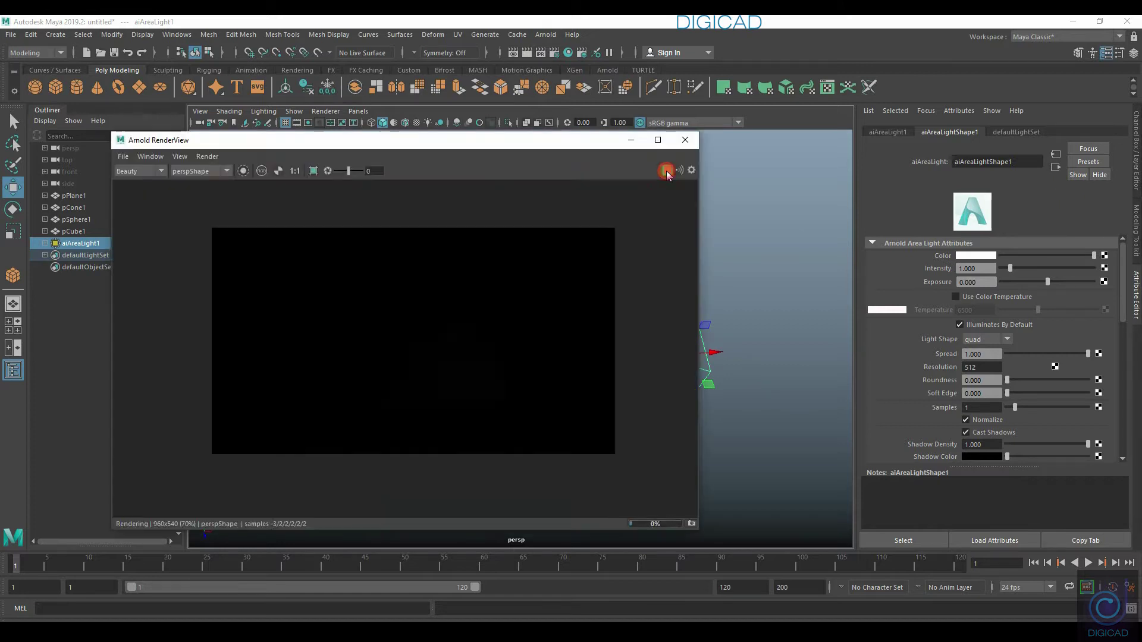
{"action": "left_click", "coordinate": [667, 171]}
{"action": "left_click", "coordinate": [976, 282]}
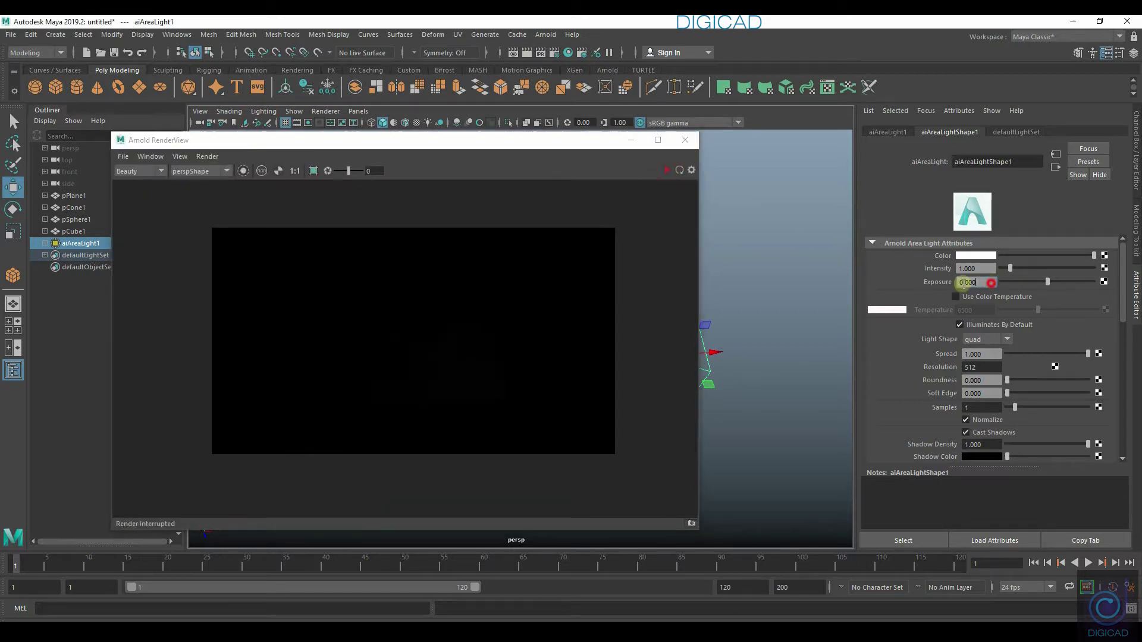
{"action": "type", "text": "5"}
{"action": "key", "text": "Return"}
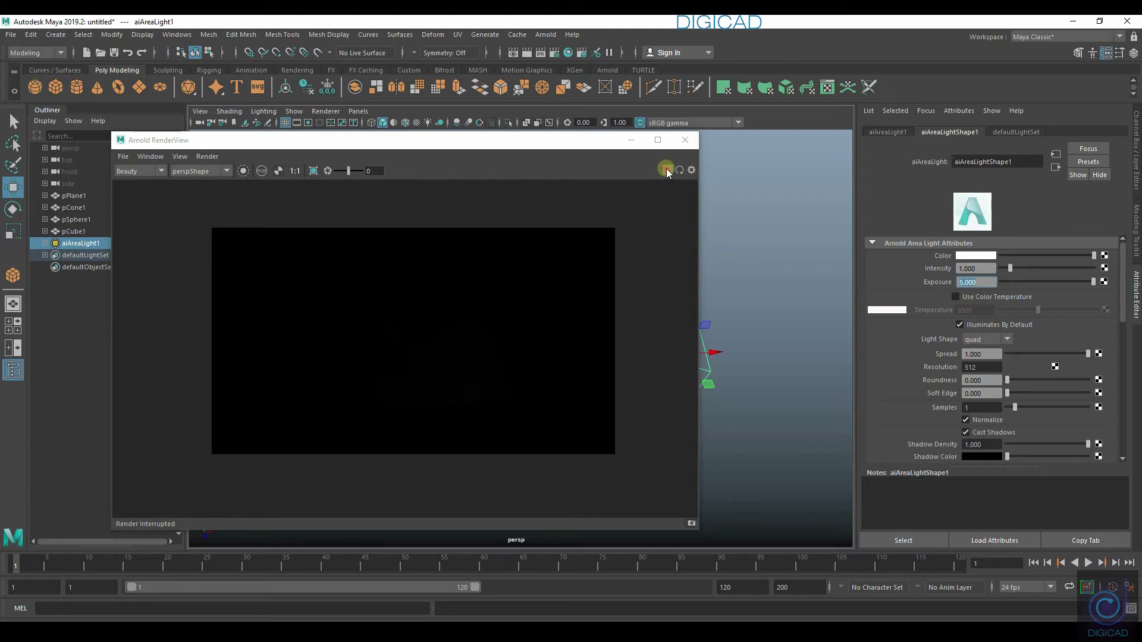
{"action": "left_click", "coordinate": [667, 171]}
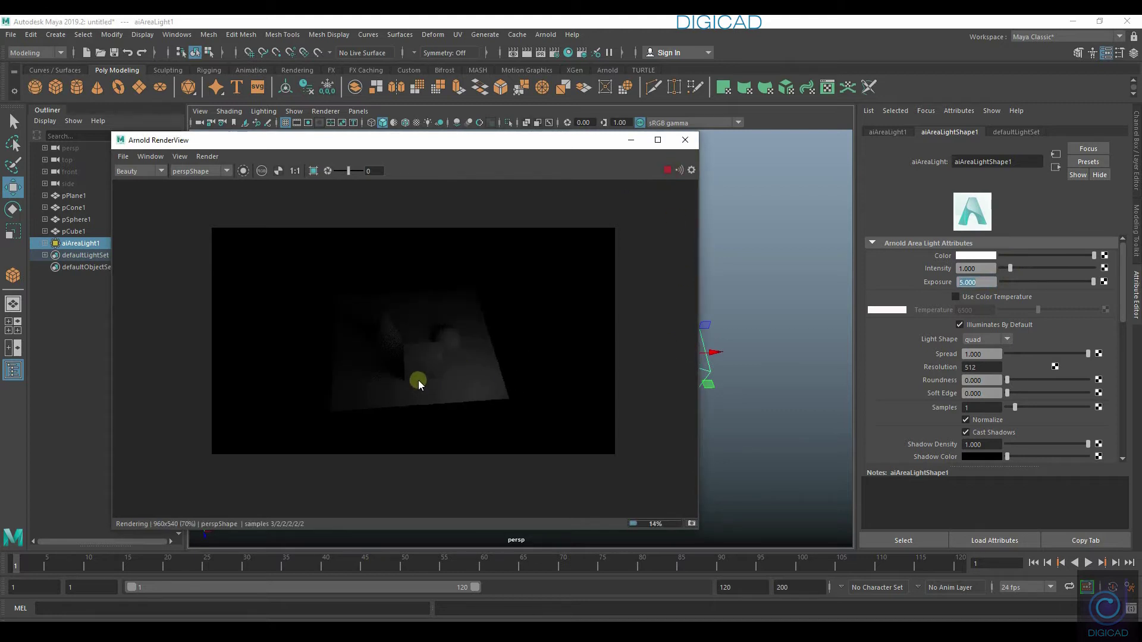
Step: Set the light's samples to 3 and settle its exposure at 9 after trying 10 and 8
{"action": "left_click", "coordinate": [981, 407]}
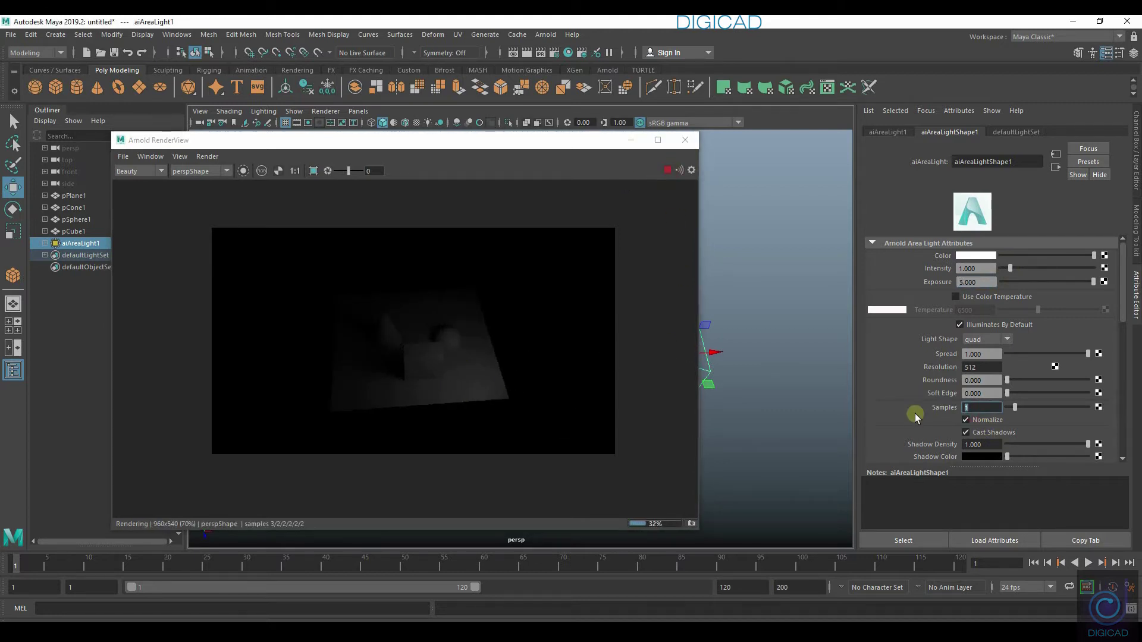
{"action": "type", "text": "3"}
{"action": "key", "text": "Return"}
{"action": "left_click", "coordinate": [982, 284]}
{"action": "left_click_drag", "start_coordinate": [928, 288], "coordinate": [931, 290]}
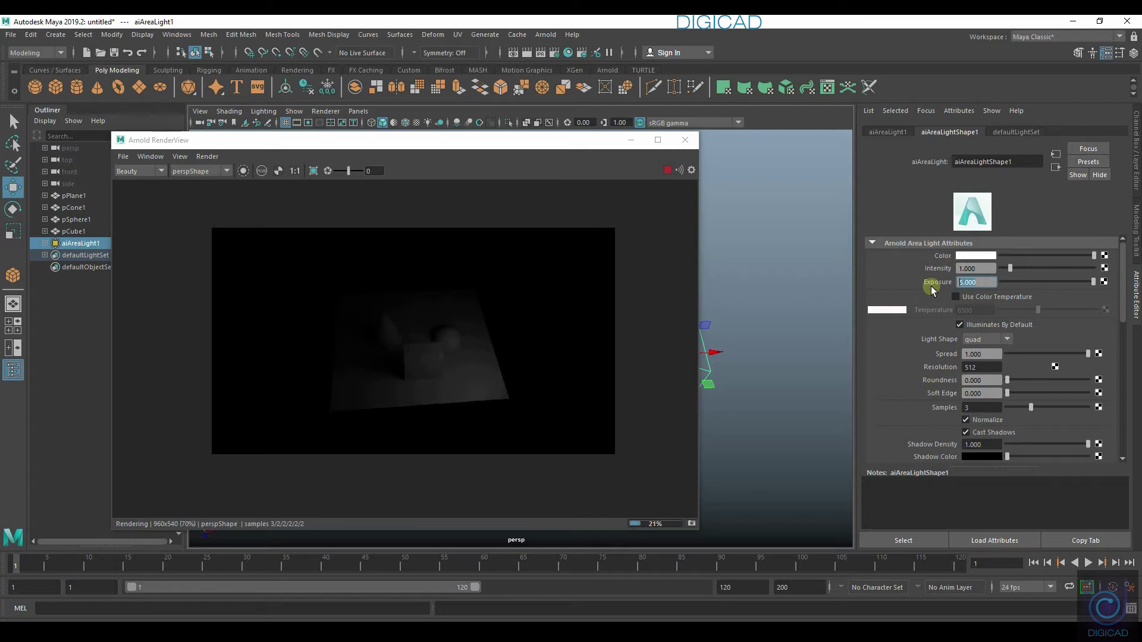
{"action": "type", "text": "10"}
{"action": "key", "text": "Return"}
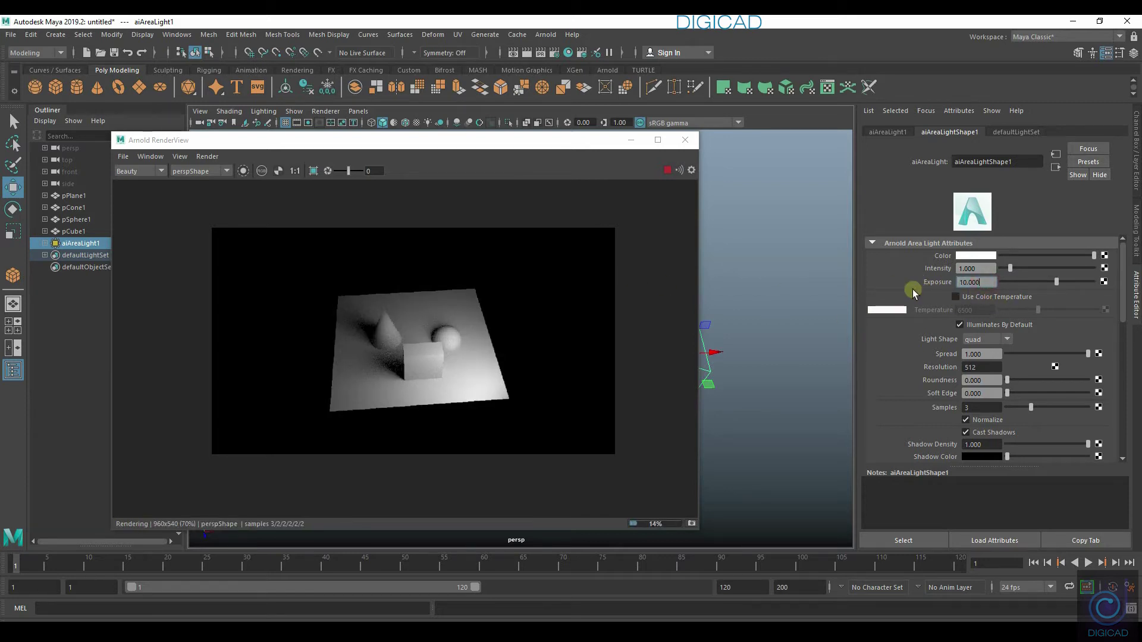
{"action": "type", "text": "8"}
{"action": "key", "text": "Return"}
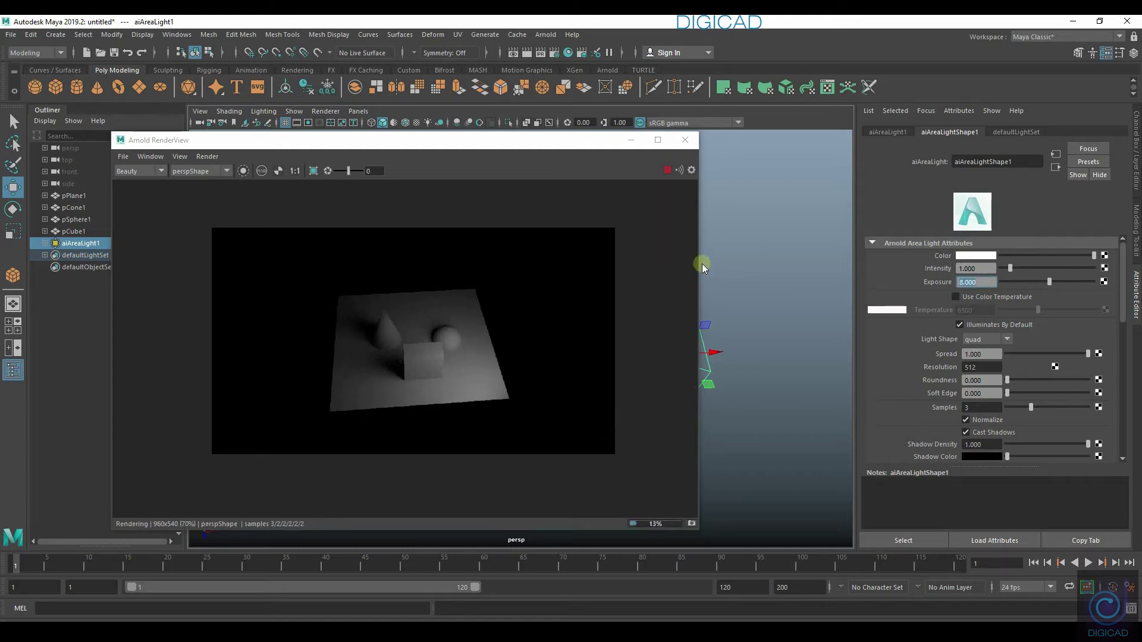
{"action": "type", "text": "9"}
{"action": "key", "text": "Return"}
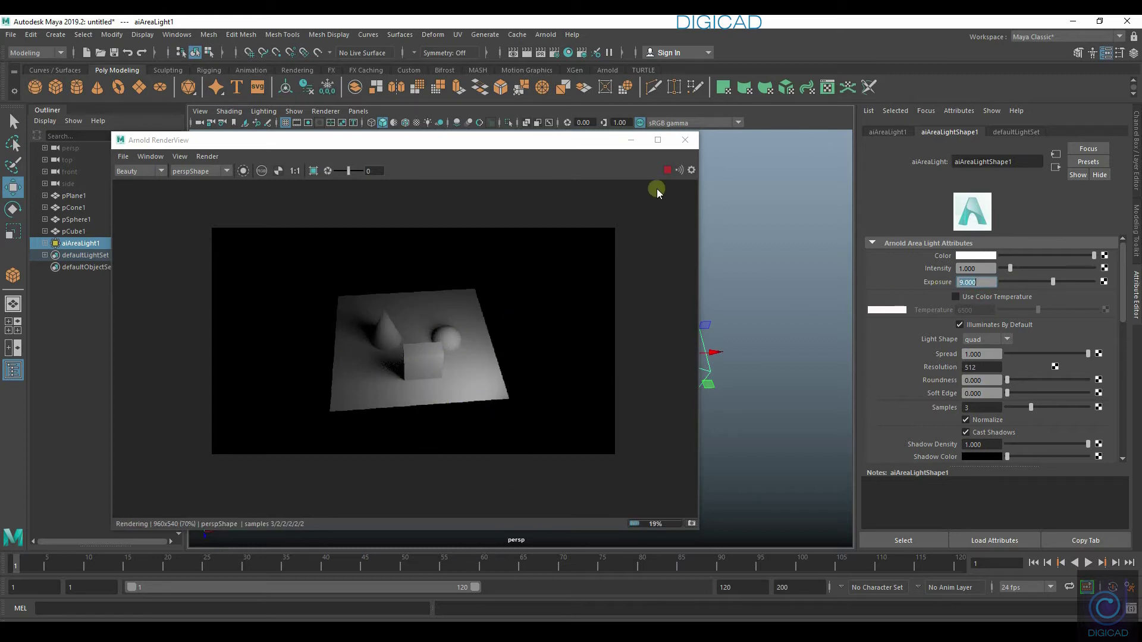
Step: Close RenderView, duplicate the area light, and move and tilt the copy left of the objects
{"action": "left_click", "coordinate": [631, 140]}
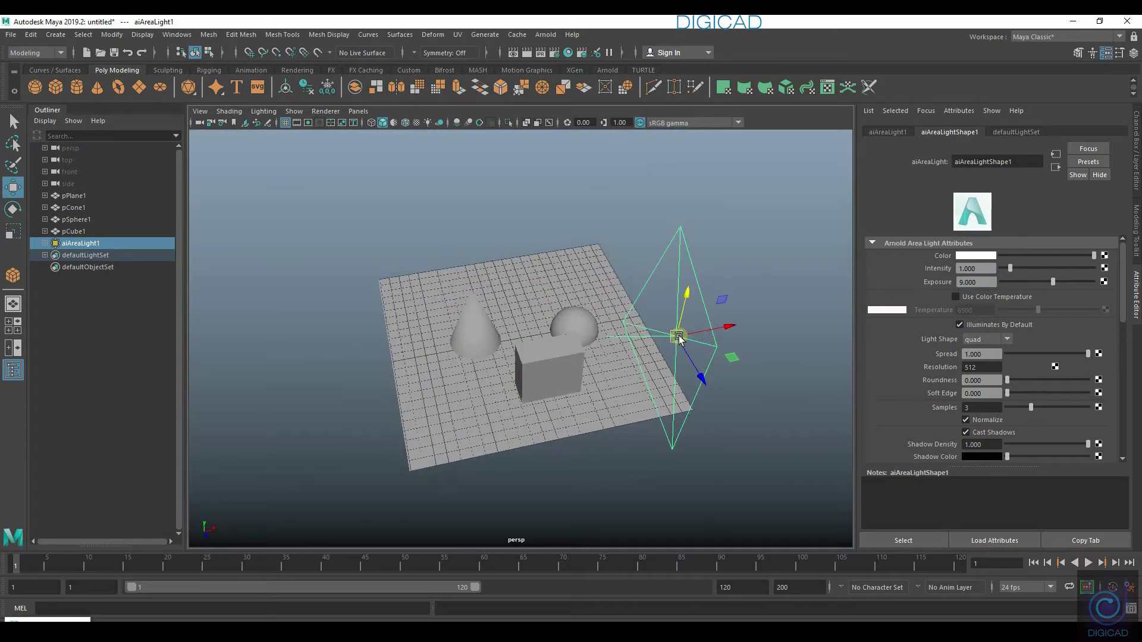
{"action": "key", "text": "ctrl+d"}
{"action": "mouse_move", "coordinate": [731, 328]}
{"action": "left_mouse_down"}
{"action": "mouse_move", "coordinate": [519, 393]}
{"action": "mouse_move", "coordinate": [415, 405]}
{"action": "mouse_move", "coordinate": [469, 402]}
{"action": "left_mouse_up"}
{"action": "key", "text": "e"}
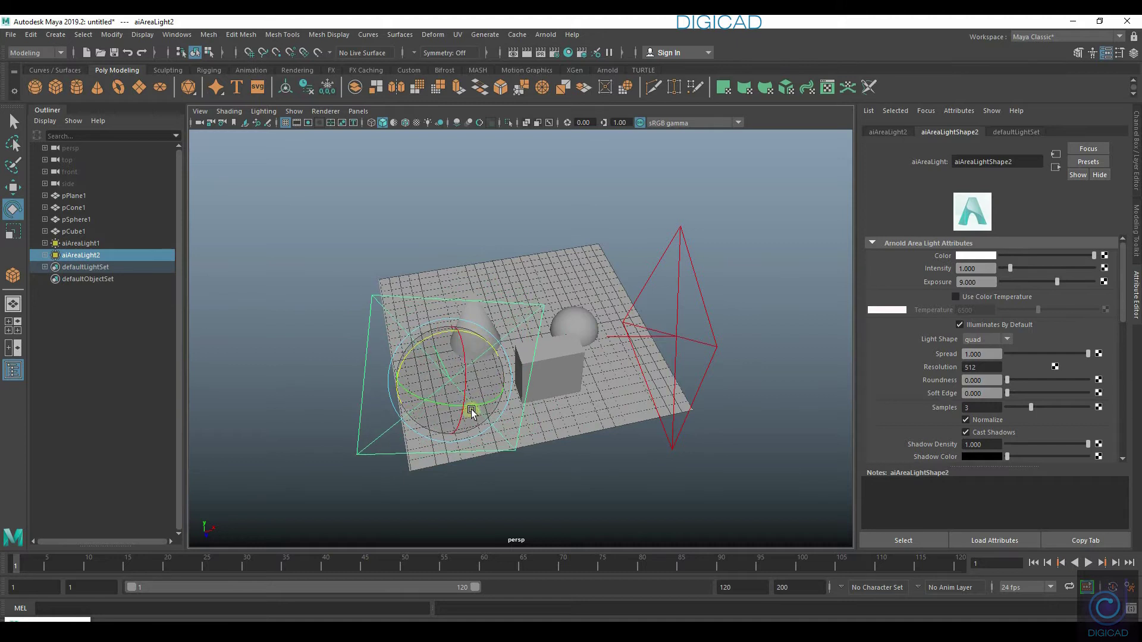
{"action": "left_click_drag", "start_coordinate": [469, 402], "coordinate": [434, 395]}
{"action": "mouse_move", "coordinate": [530, 452]}
{"action": "left_mouse_down", "text": "alt"}
{"action": "mouse_move", "coordinate": [507, 438]}
{"action": "mouse_move", "coordinate": [541, 448]}
{"action": "mouse_move", "coordinate": [434, 342]}
{"action": "left_mouse_up", "text": "alt"}
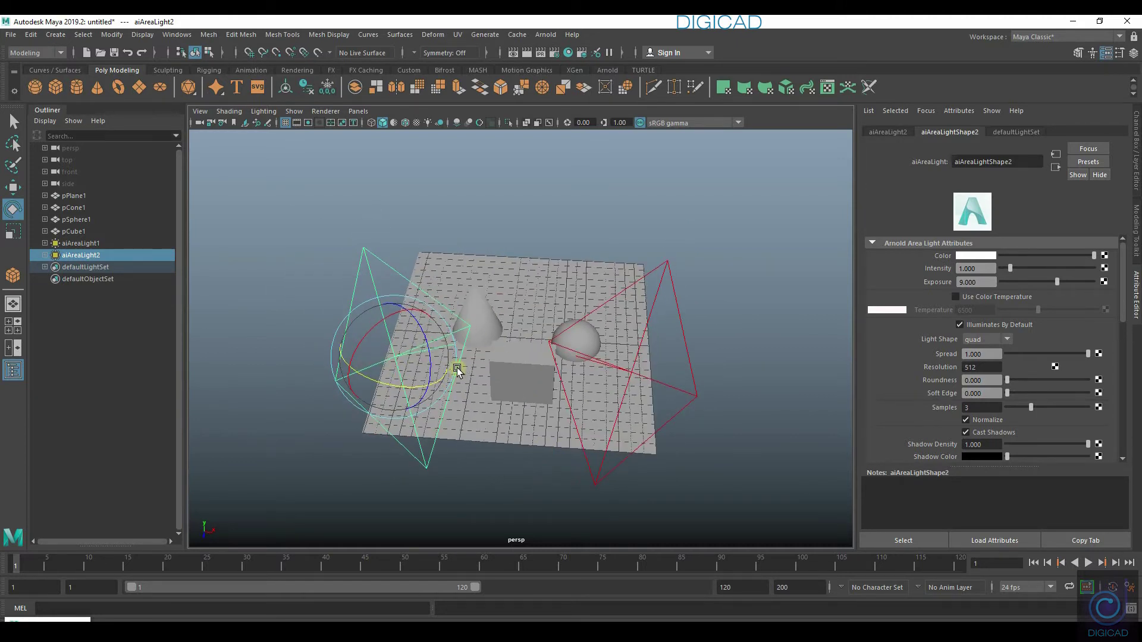
{"action": "left_click_drag", "start_coordinate": [476, 438], "coordinate": [637, 330], "text": "alt"}
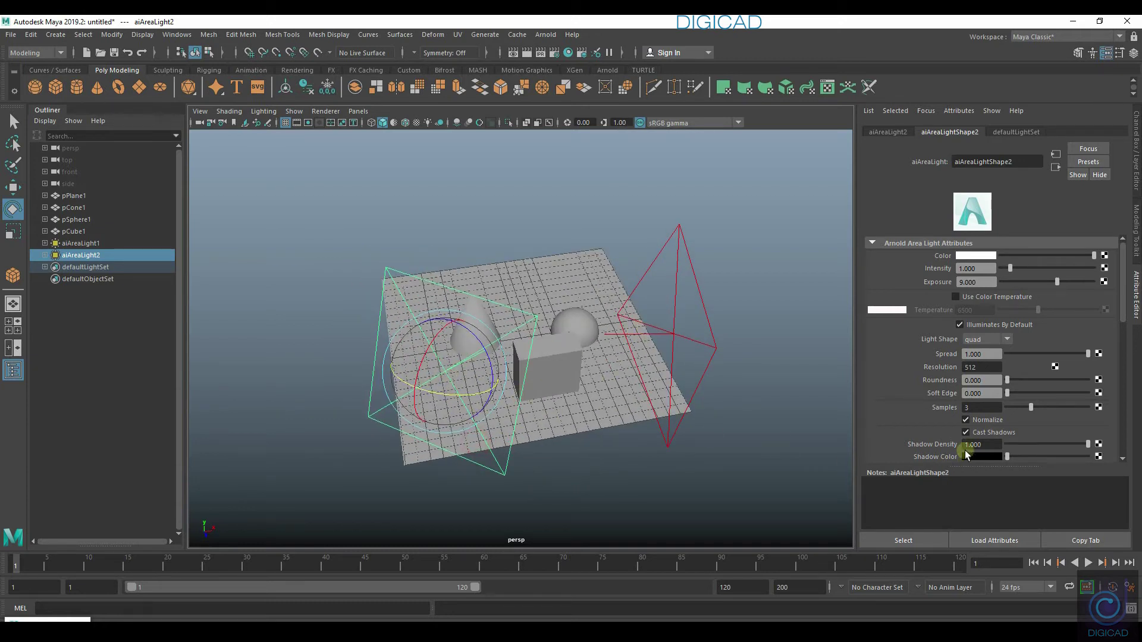
{"action": "scroll", "coordinate": [976, 434], "scroll_direction": "down", "scroll_amount": 1}
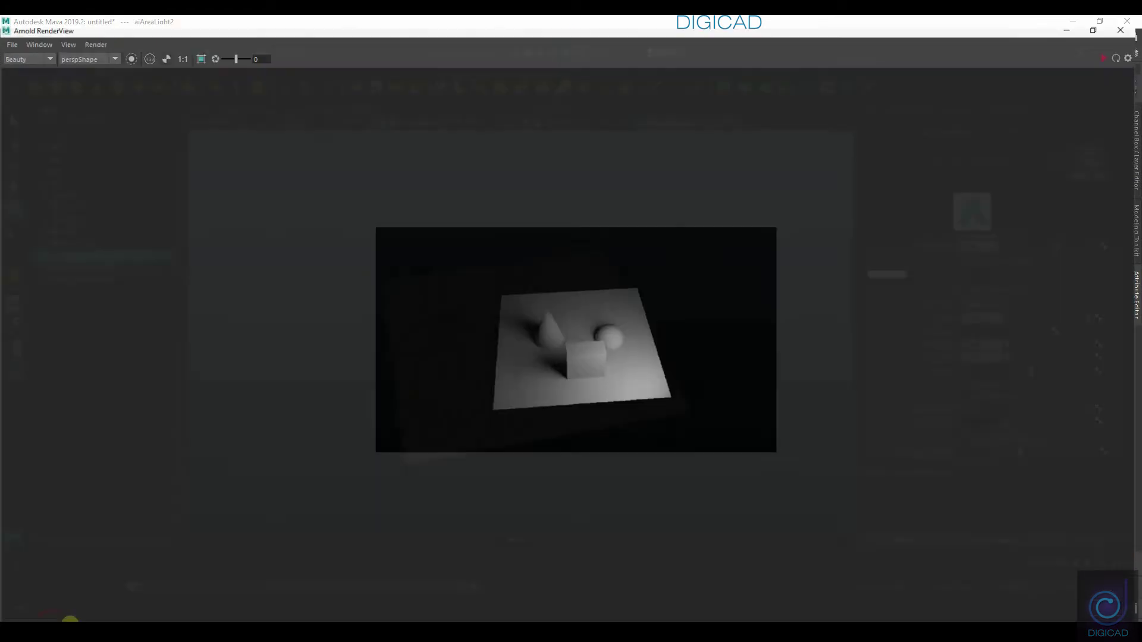
Step: Re-render with both lights, then move aiAreaLight2 down-left off the plane's front-left corner
{"action": "left_click", "coordinate": [1110, 48]}
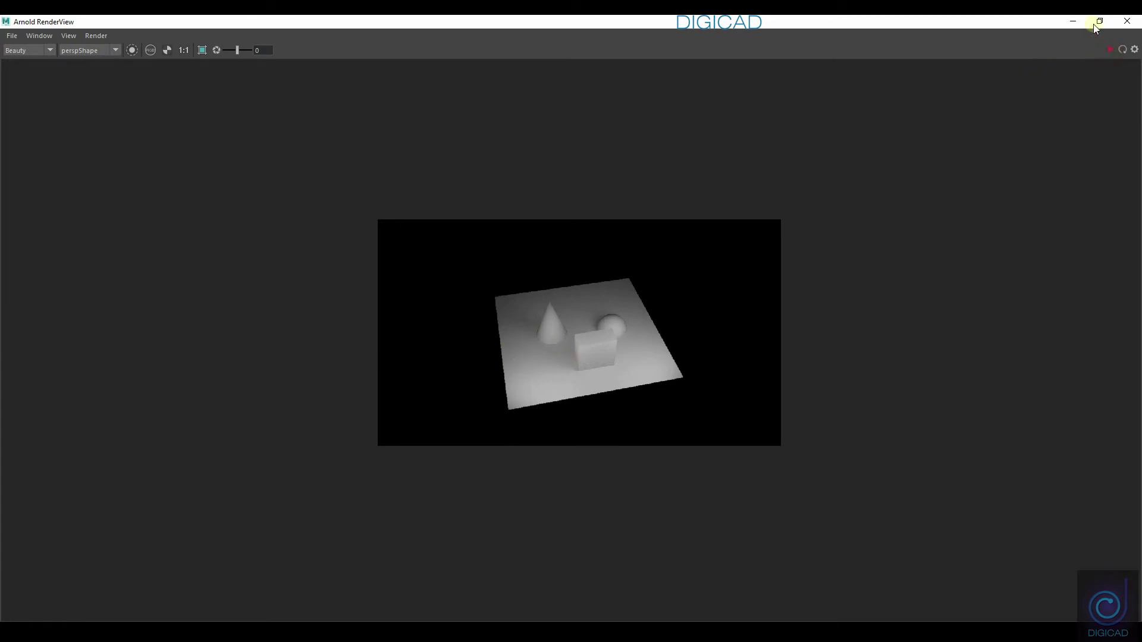
{"action": "left_click", "coordinate": [1073, 21]}
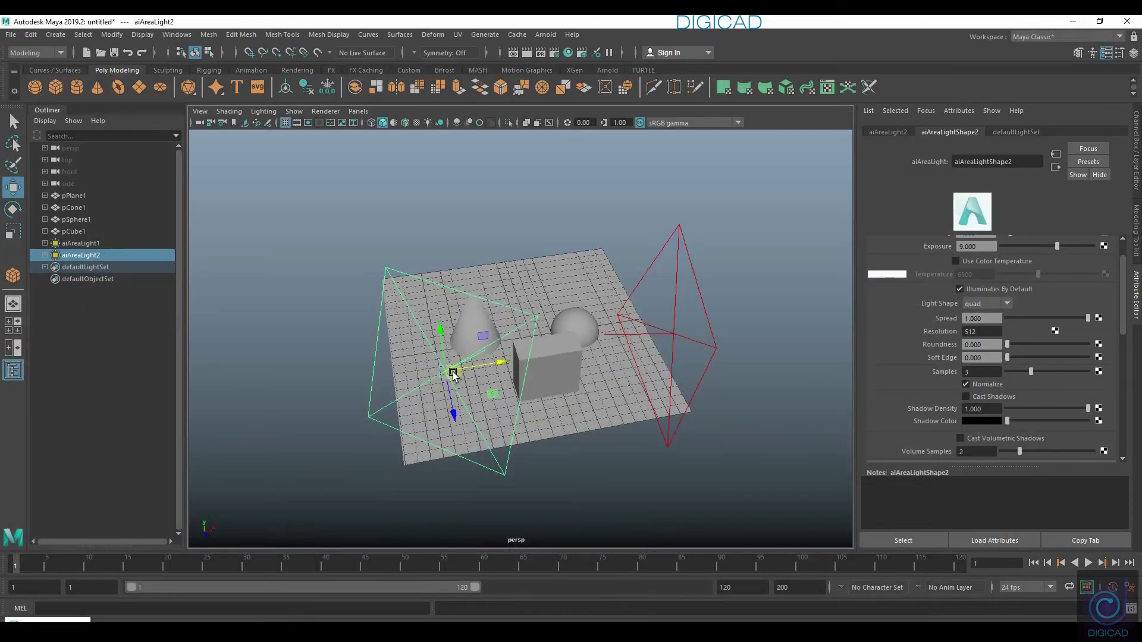
{"action": "mouse_move", "coordinate": [453, 372]}
{"action": "left_mouse_down"}
{"action": "mouse_move", "coordinate": [406, 439]}
{"action": "mouse_move", "coordinate": [387, 441]}
{"action": "left_mouse_up"}
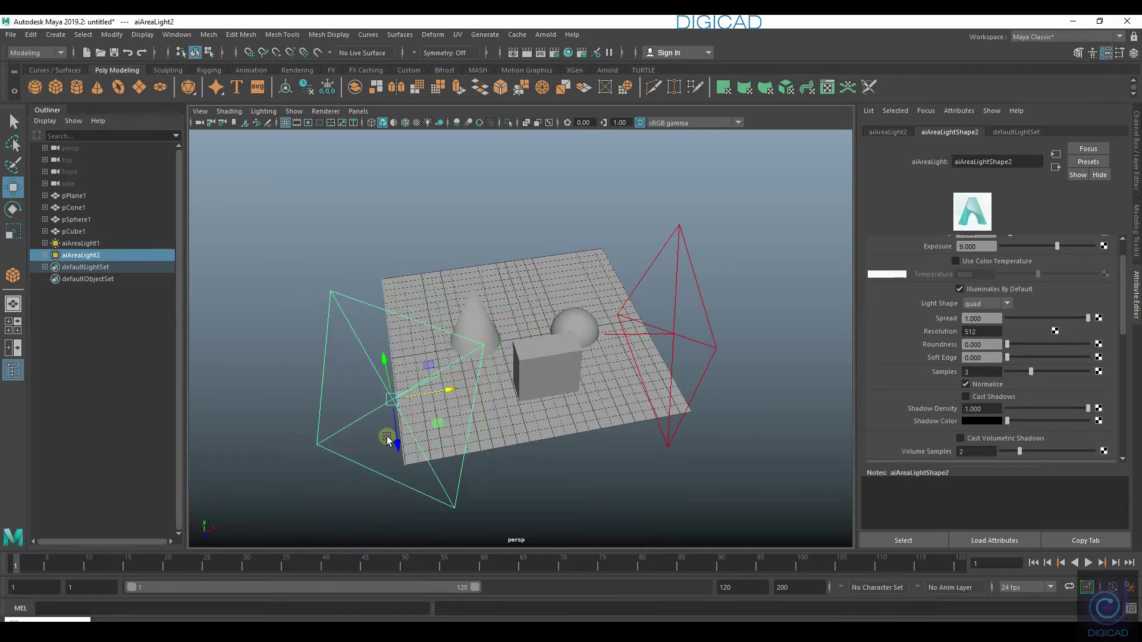
Step: Deselect the light and frame a low close-up view of the cone and cube
{"action": "left_click", "coordinate": [572, 465]}
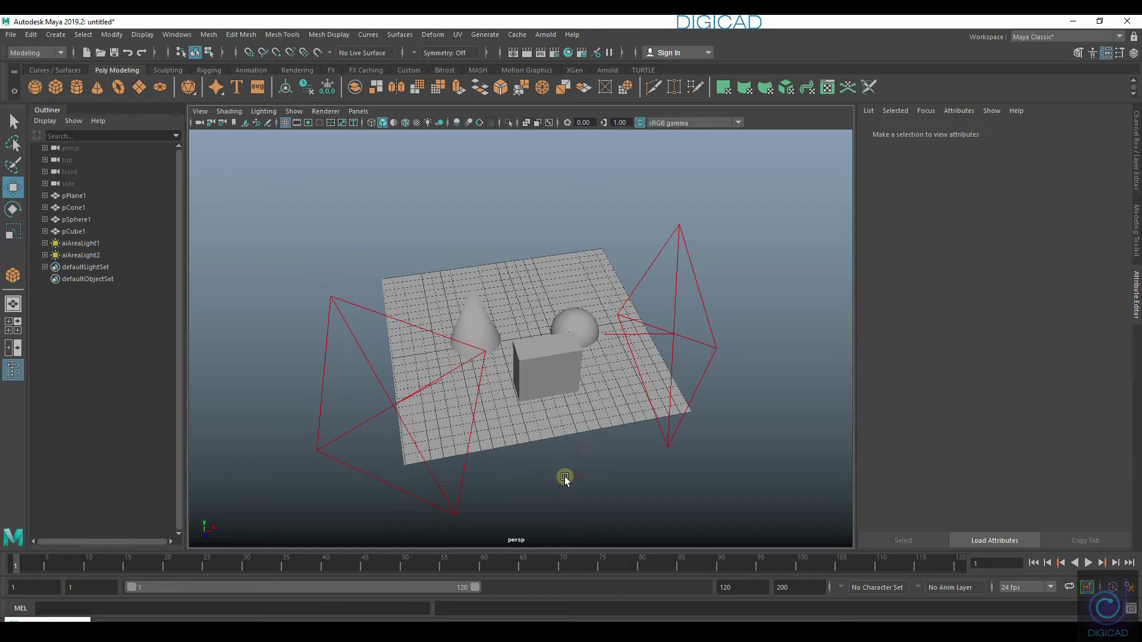
{"action": "left_click_drag", "start_coordinate": [565, 476], "coordinate": [535, 434], "text": "alt"}
{"action": "scroll", "coordinate": [581, 454], "scroll_direction": "up", "scroll_amount": 1}
{"action": "scroll", "coordinate": [581, 462], "scroll_direction": "up", "scroll_amount": 1}
{"action": "scroll", "coordinate": [537, 401], "scroll_direction": "up", "scroll_amount": 1}
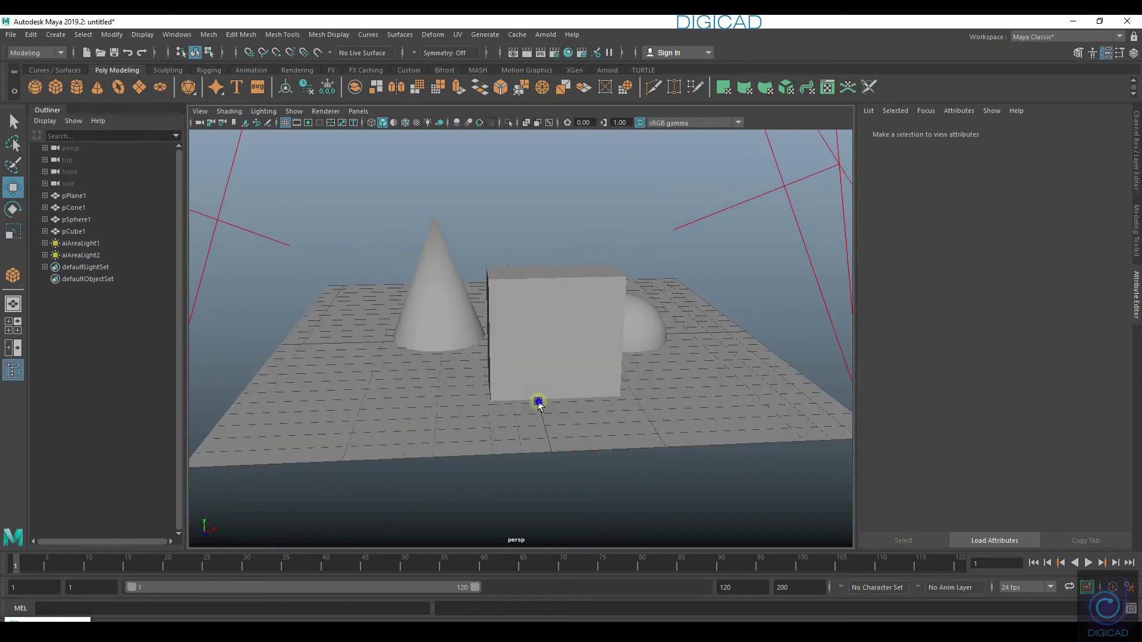
{"action": "scroll", "coordinate": [586, 464], "scroll_direction": "up", "scroll_amount": 2}
{"action": "scroll", "coordinate": [577, 482], "scroll_direction": "up", "scroll_amount": 1}
{"action": "scroll", "coordinate": [565, 493], "scroll_direction": "up", "scroll_amount": 1}
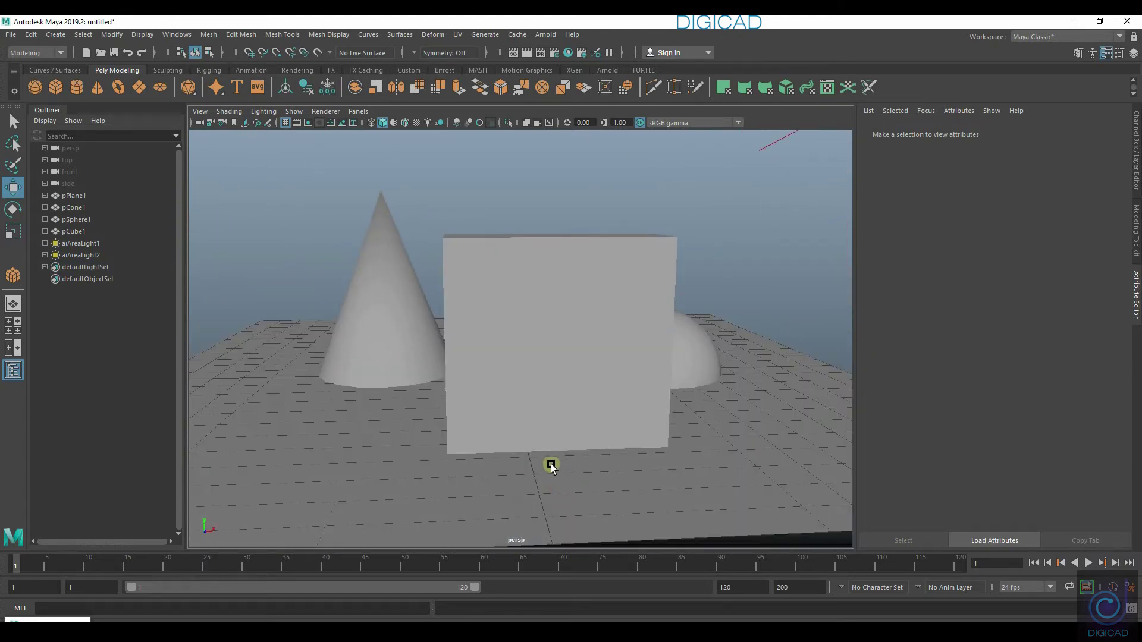
{"action": "scroll", "coordinate": [551, 475], "scroll_direction": "up", "scroll_amount": 1}
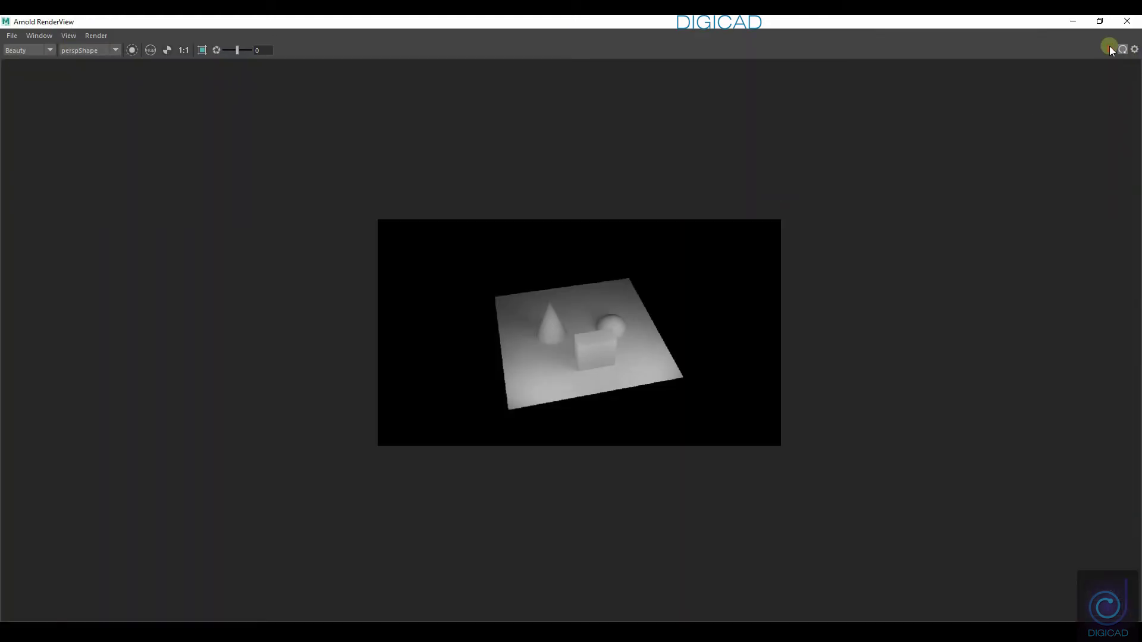
Step: Re-render this view in Arnold RenderView, stop it, and bring up the AOV render settings
{"action": "left_click", "coordinate": [1110, 49]}
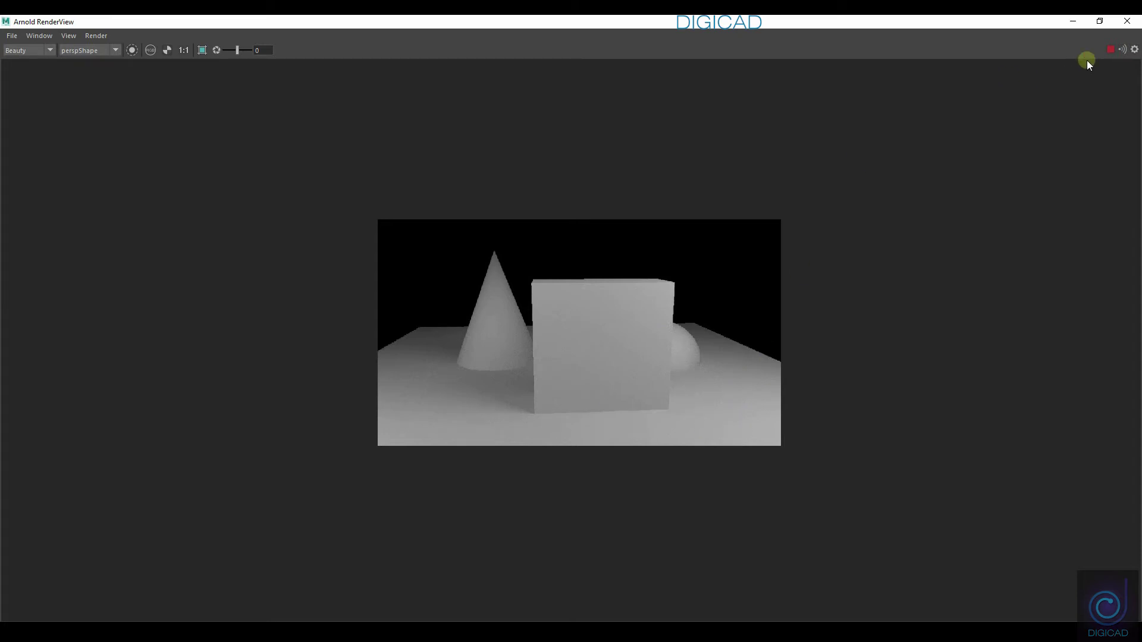
{"action": "left_click", "coordinate": [1110, 50]}
{"action": "left_click", "coordinate": [1099, 22]}
{"action": "left_click_drag", "start_coordinate": [513, 147], "coordinate": [495, 163]}
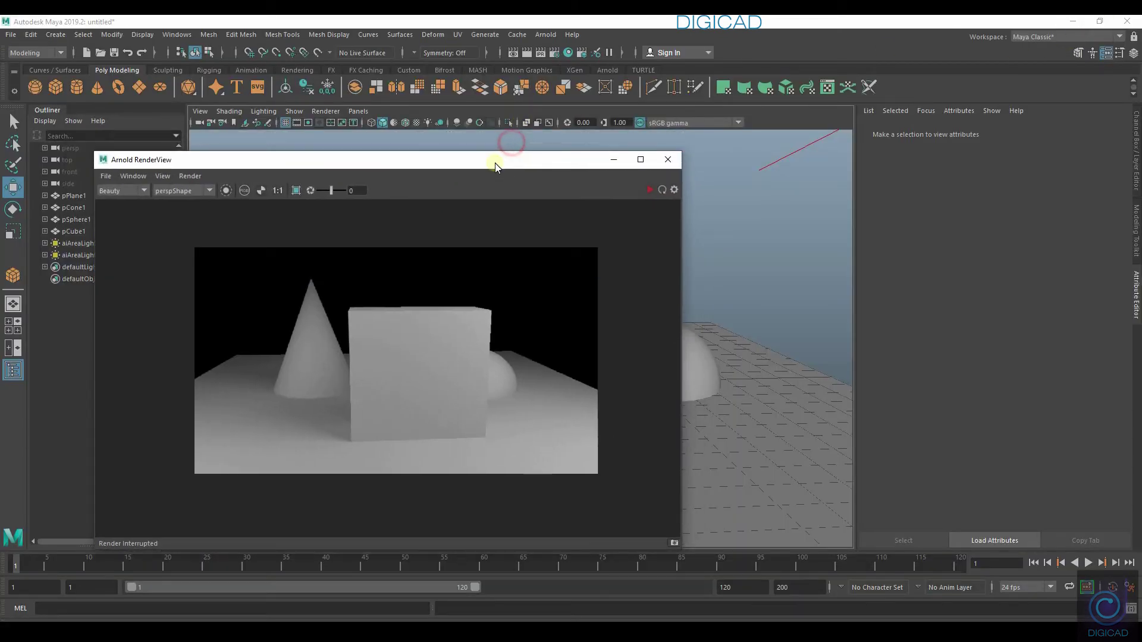
{"action": "left_click", "coordinate": [555, 53]}
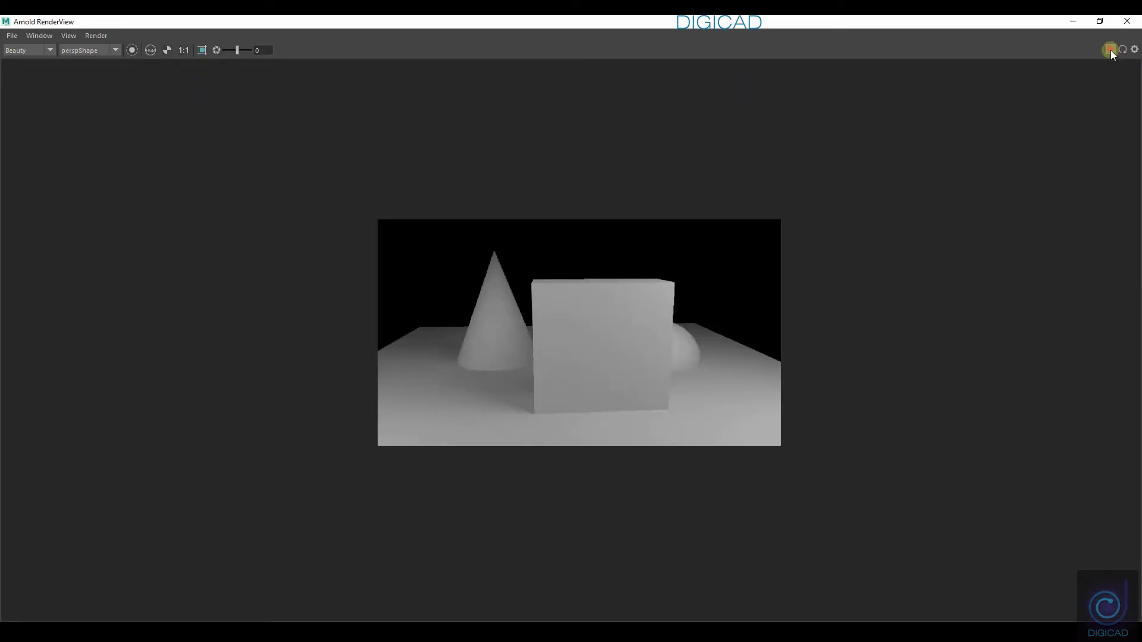
{"action": "left_click", "coordinate": [1110, 50]}
{"action": "left_click", "coordinate": [1100, 21]}
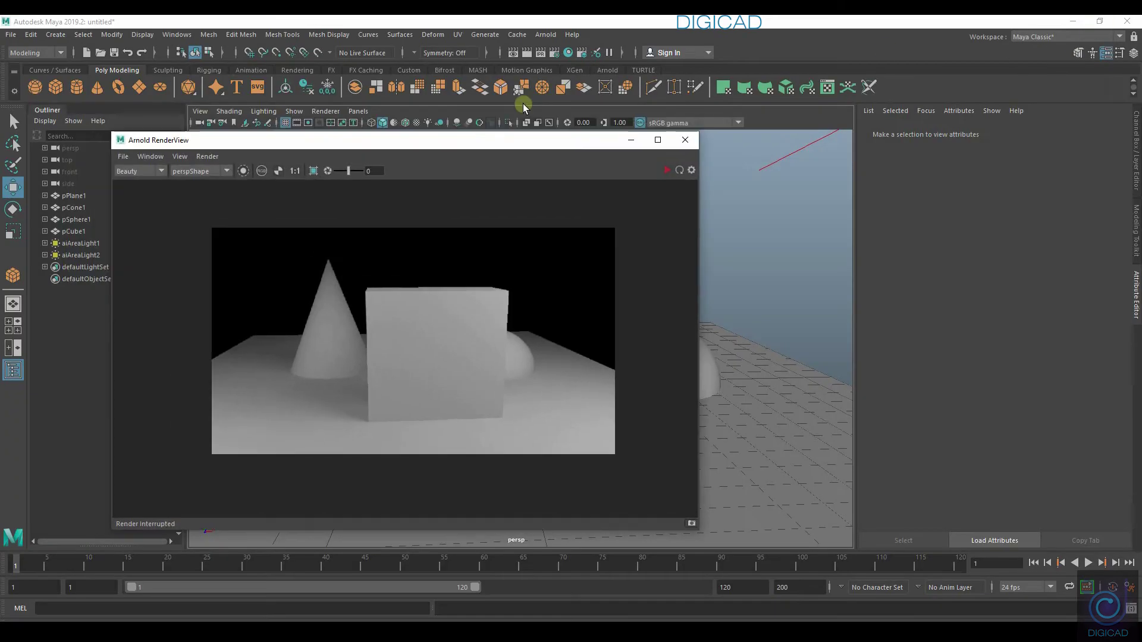
{"action": "left_click_drag", "start_coordinate": [515, 147], "coordinate": [498, 168]}
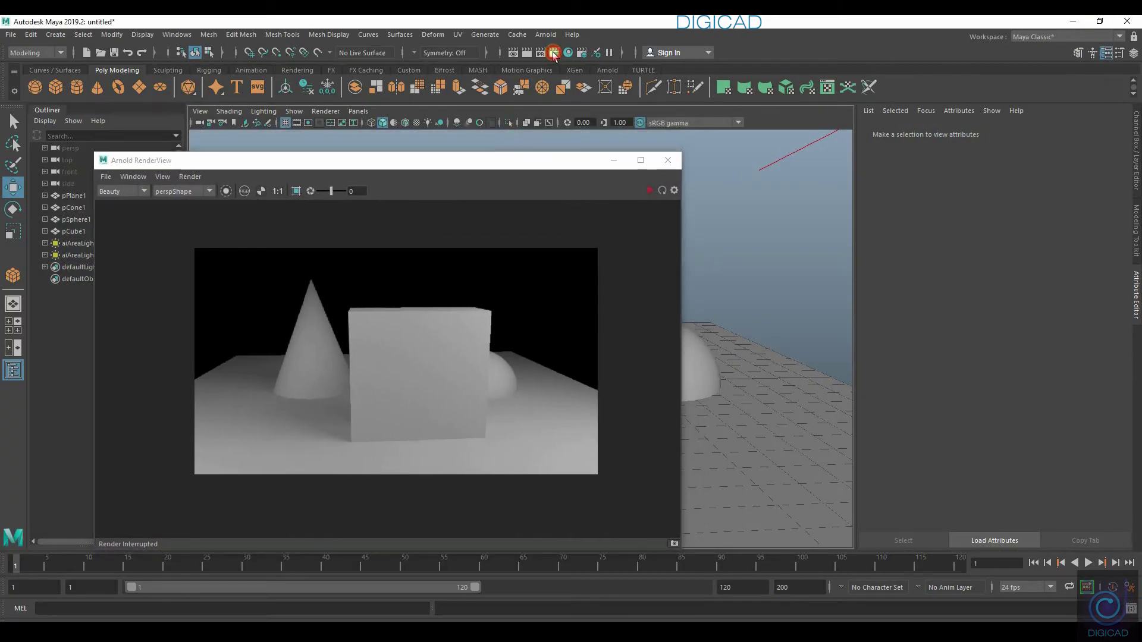
{"action": "left_click", "coordinate": [553, 53]}
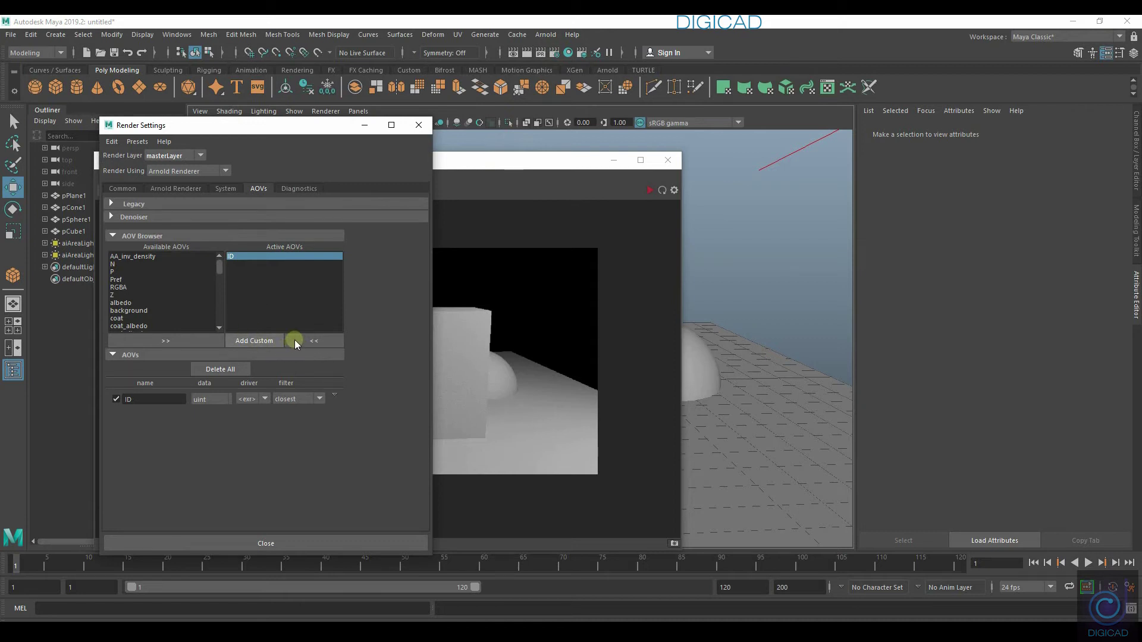
Step: Remove ID from the active AOVs and add RGBA in its place
{"action": "left_click", "coordinate": [299, 341]}
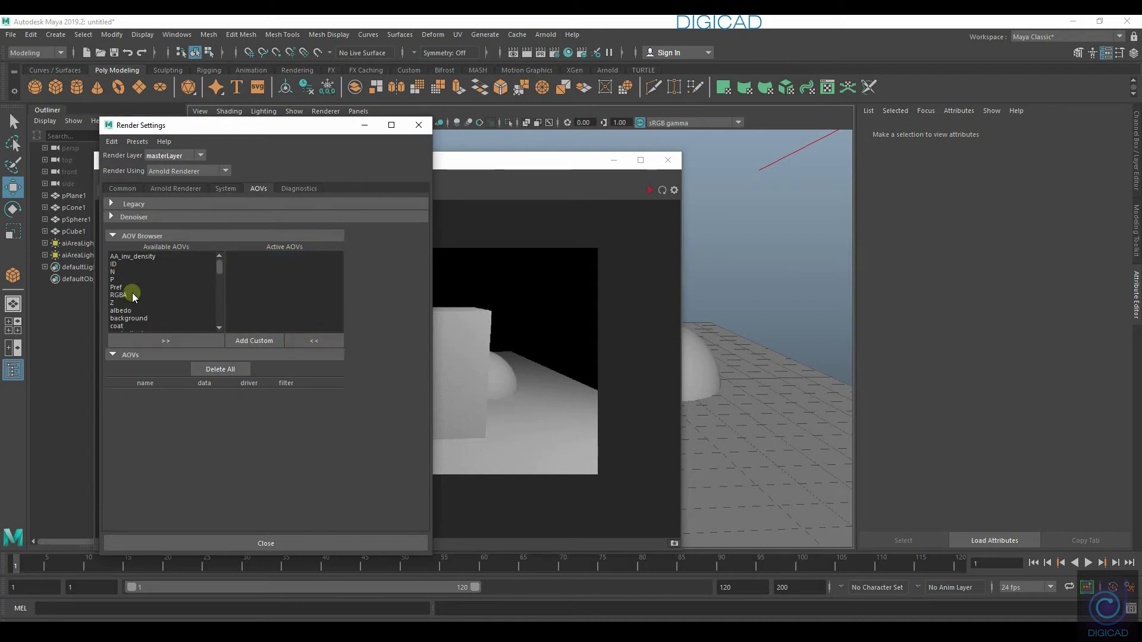
{"action": "left_click", "coordinate": [219, 329]}
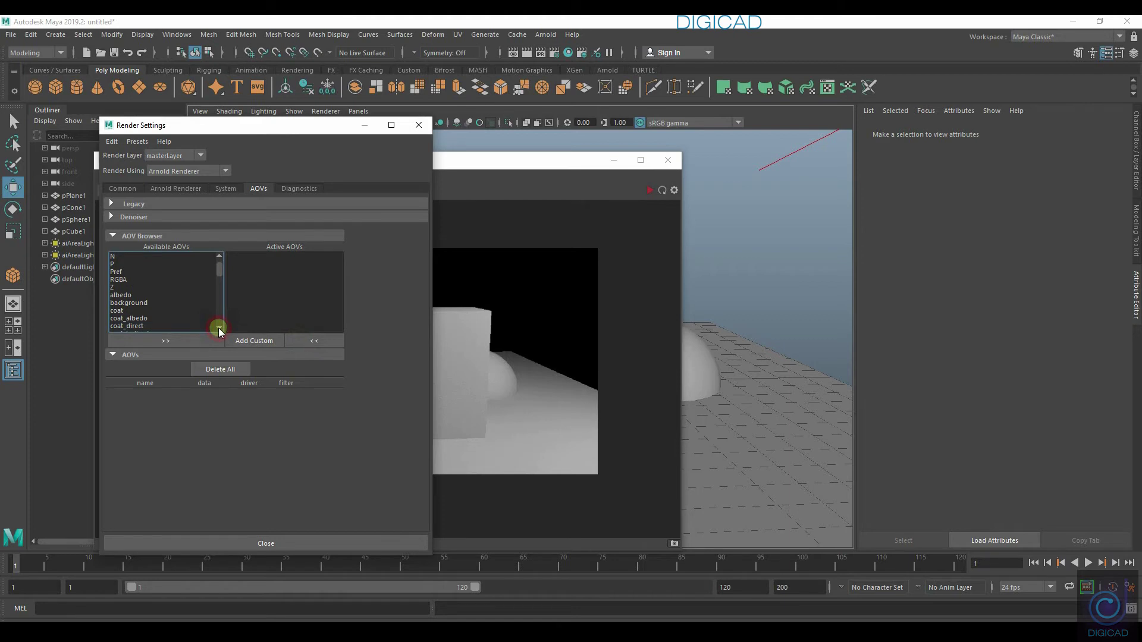
{"action": "left_click", "coordinate": [121, 281]}
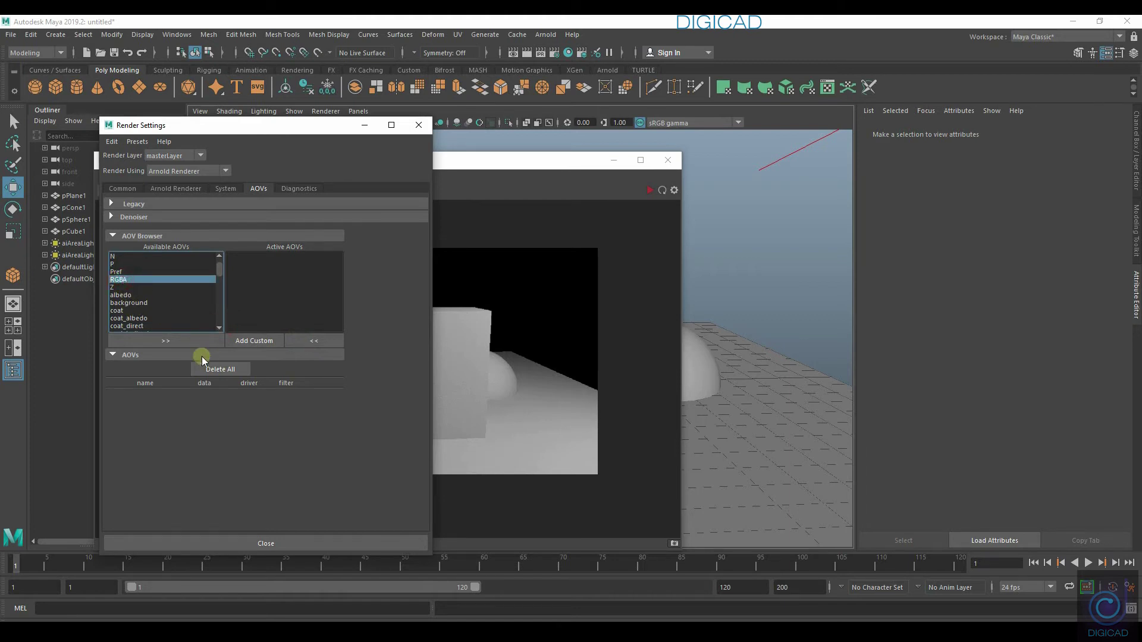
{"action": "left_click", "coordinate": [205, 341]}
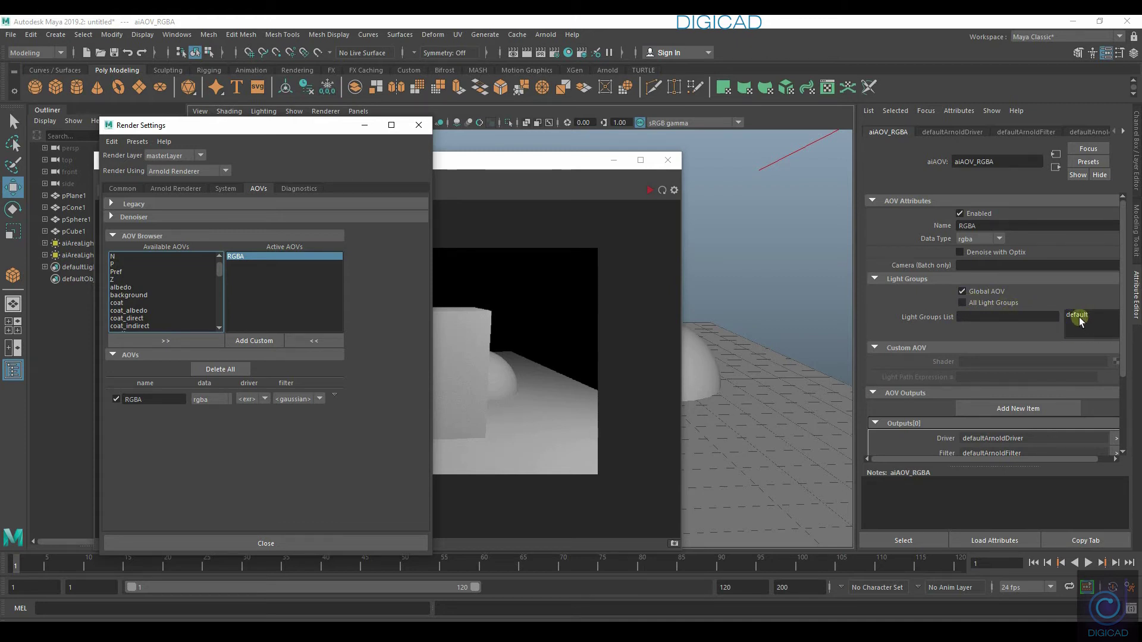
Step: Minimize Render Settings and RenderView, dolly out to show both lights, and select the right one
{"action": "left_click", "coordinate": [364, 125]}
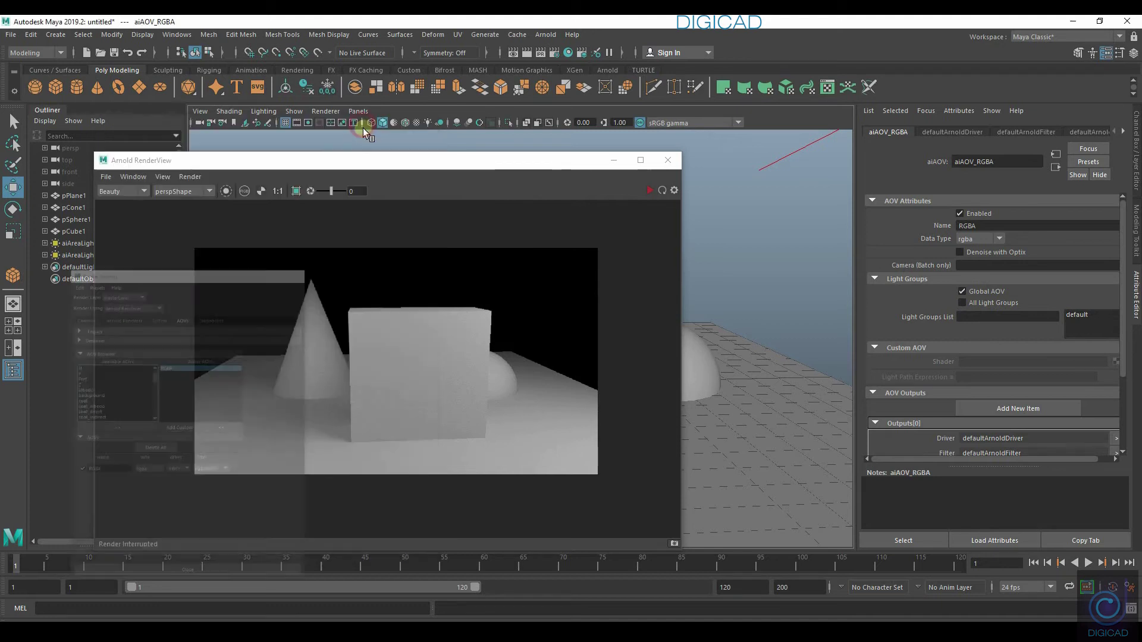
{"action": "left_click", "coordinate": [608, 162]}
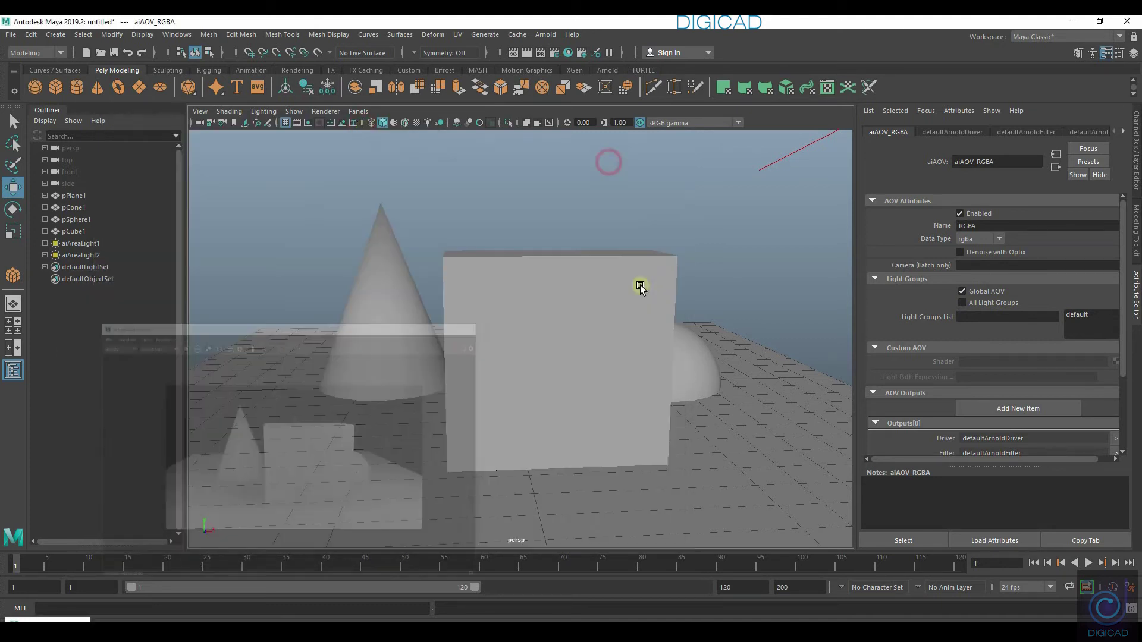
{"action": "right_click_drag", "start_coordinate": [690, 438], "coordinate": [700, 252], "text": "alt"}
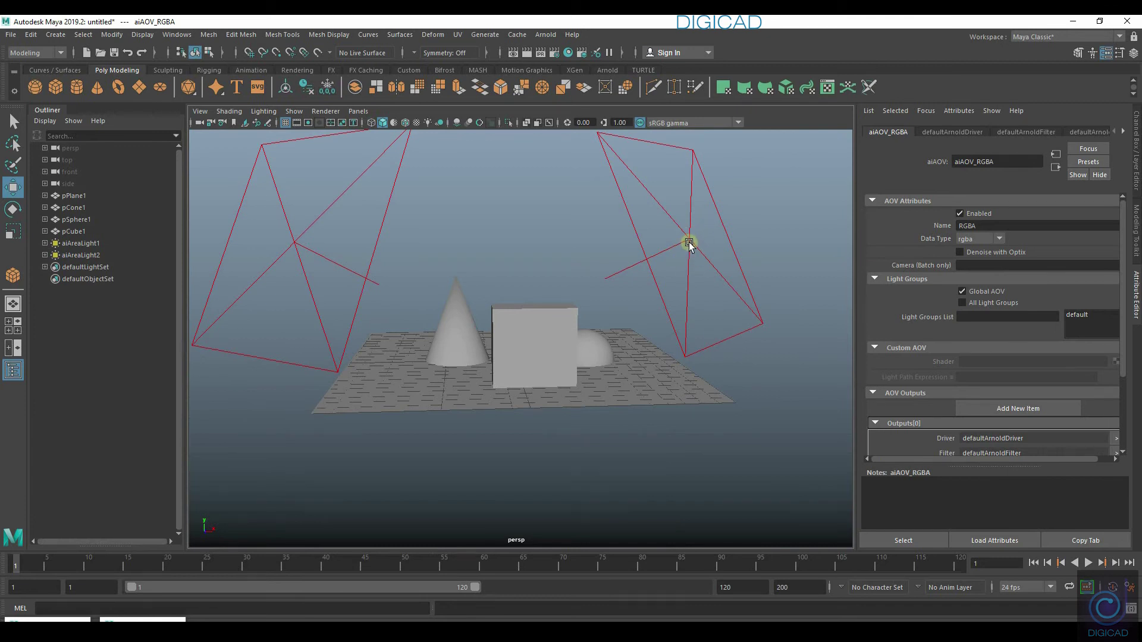
{"action": "left_click", "coordinate": [687, 240]}
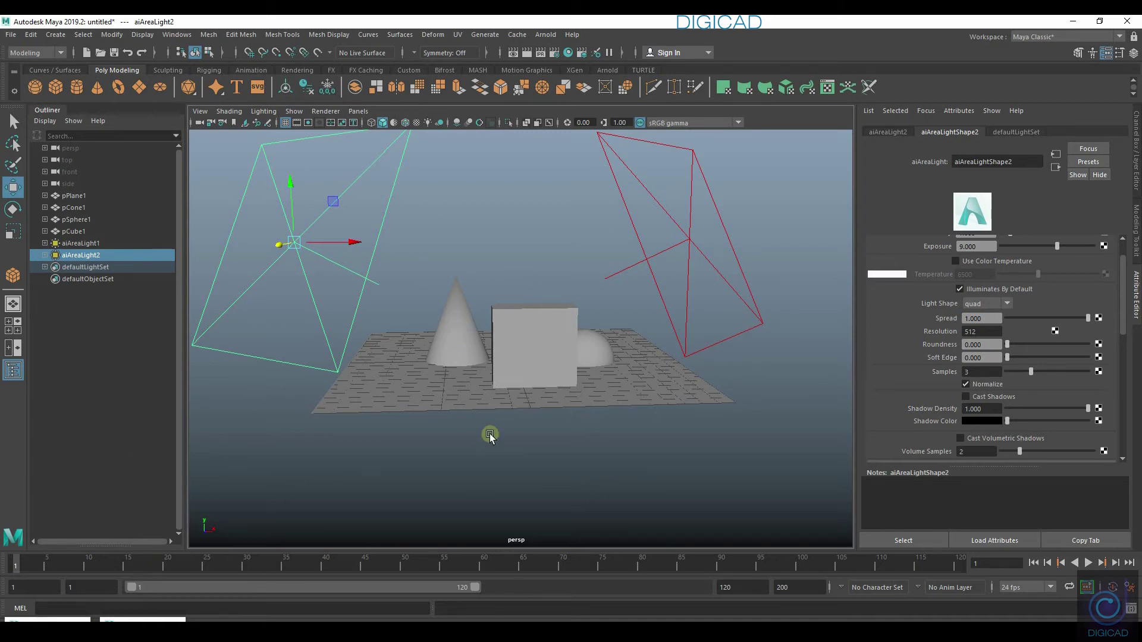
Step: Set aiAreaLight1's AOV Light Group to 'key'
{"action": "left_click", "coordinate": [685, 239]}
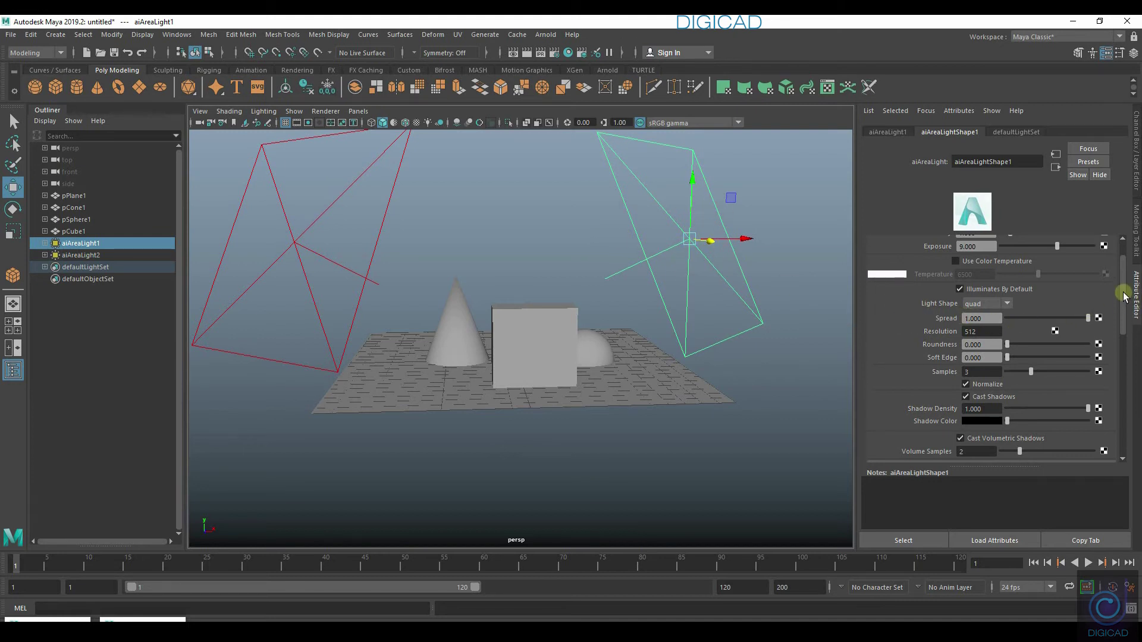
{"action": "left_click_drag", "start_coordinate": [1124, 295], "coordinate": [1127, 348]}
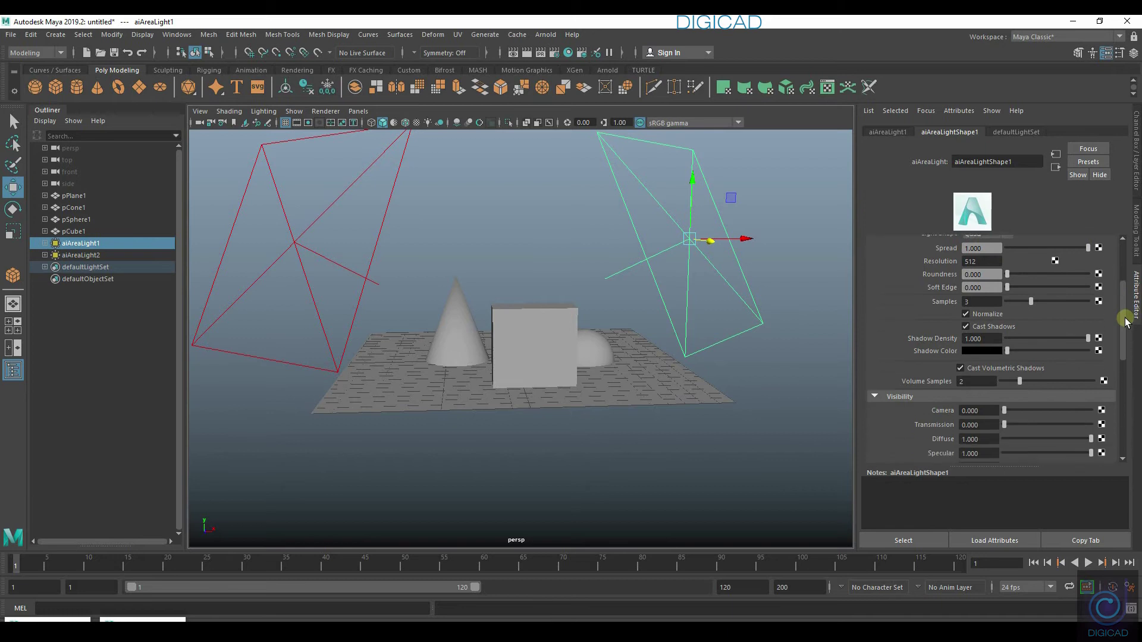
{"action": "scroll", "coordinate": [1127, 348], "scroll_direction": "down", "scroll_amount": 3}
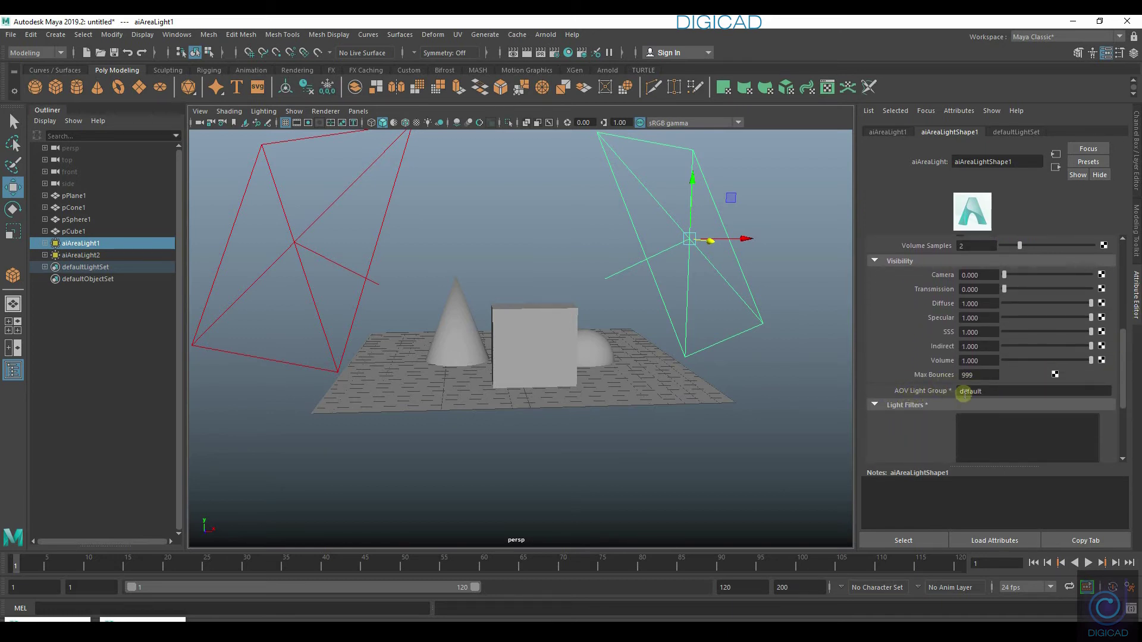
{"action": "left_click", "coordinate": [986, 392]}
{"action": "type", "text": "key"}
{"action": "key", "text": "Return"}
Step: Set aiAreaLight2's AOV Light Group to 'fill', then reselect aiAreaLight1 to verify
{"action": "left_click", "coordinate": [294, 243]}
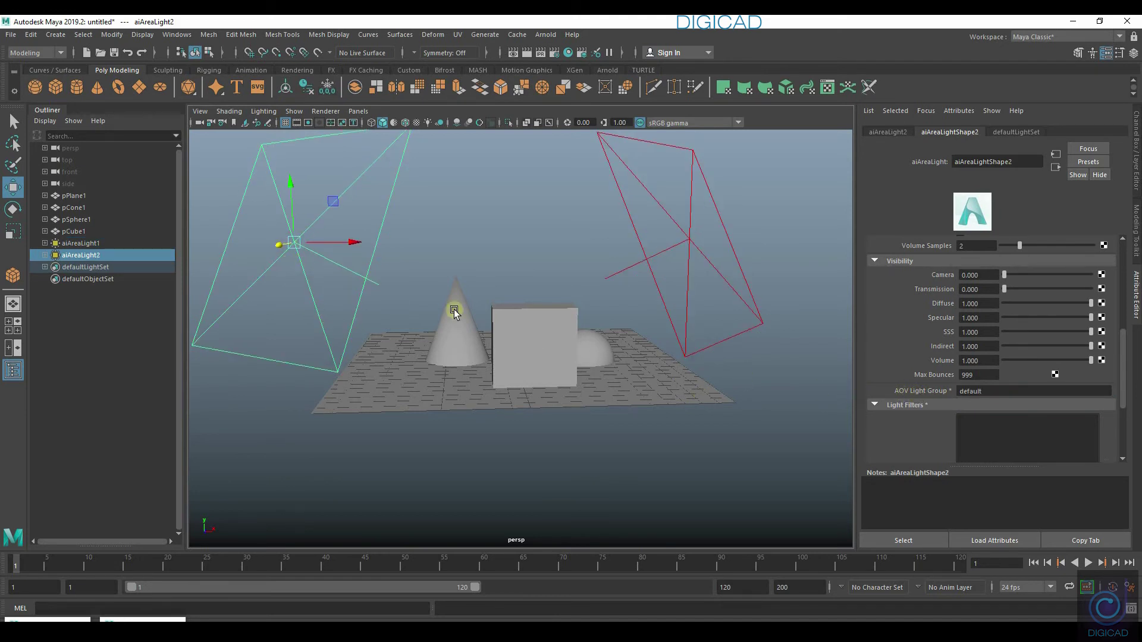
{"action": "left_click_drag", "start_coordinate": [1026, 392], "coordinate": [870, 396]}
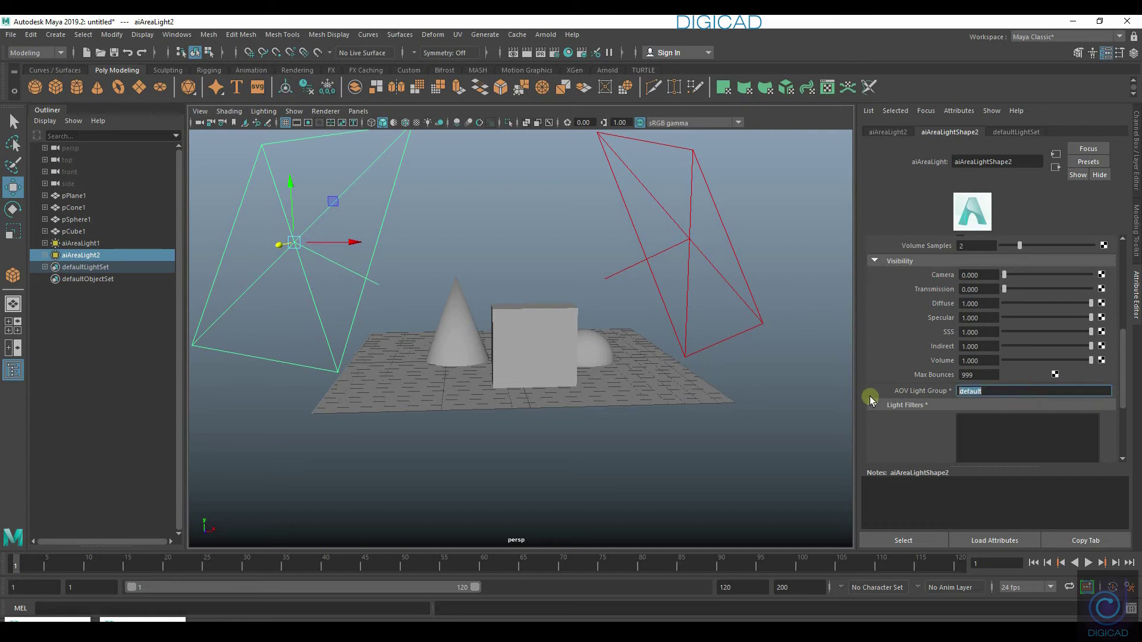
{"action": "type", "text": "fill"}
{"action": "key", "text": "Return"}
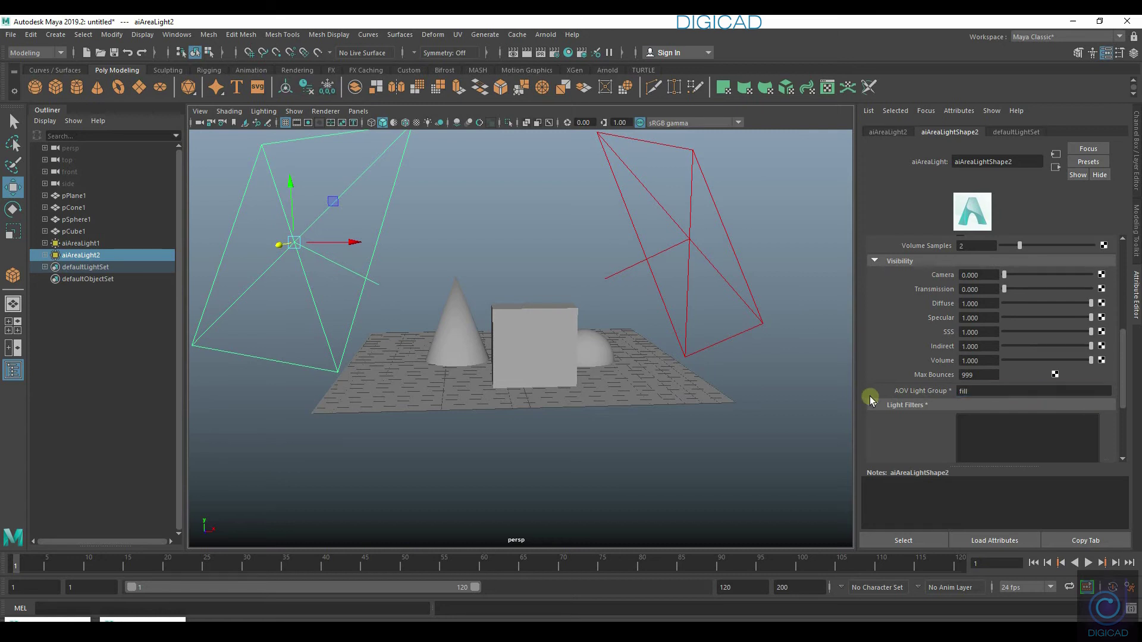
{"action": "left_click", "coordinate": [693, 238]}
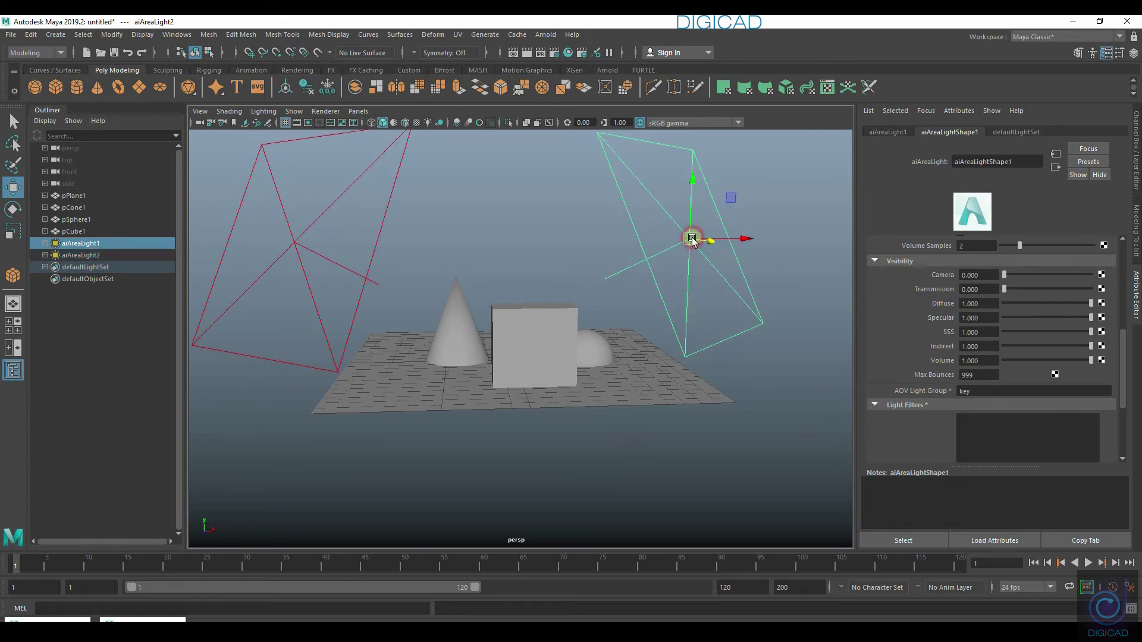
Step: Reselect the second area light and briefly check the Render Settings window
{"action": "left_click", "coordinate": [292, 251]}
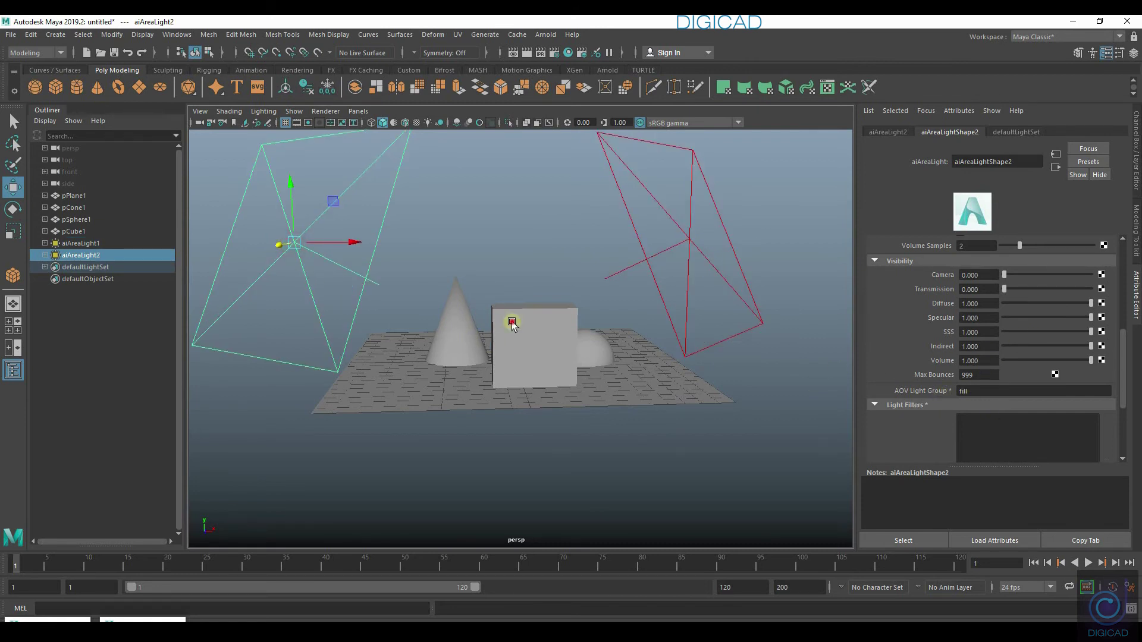
{"action": "scroll", "coordinate": [506, 321], "scroll_direction": "up", "scroll_amount": 1}
{"action": "scroll", "coordinate": [489, 344], "scroll_direction": "up", "scroll_amount": 2}
{"action": "scroll", "coordinate": [639, 390], "scroll_direction": "up", "scroll_amount": 2}
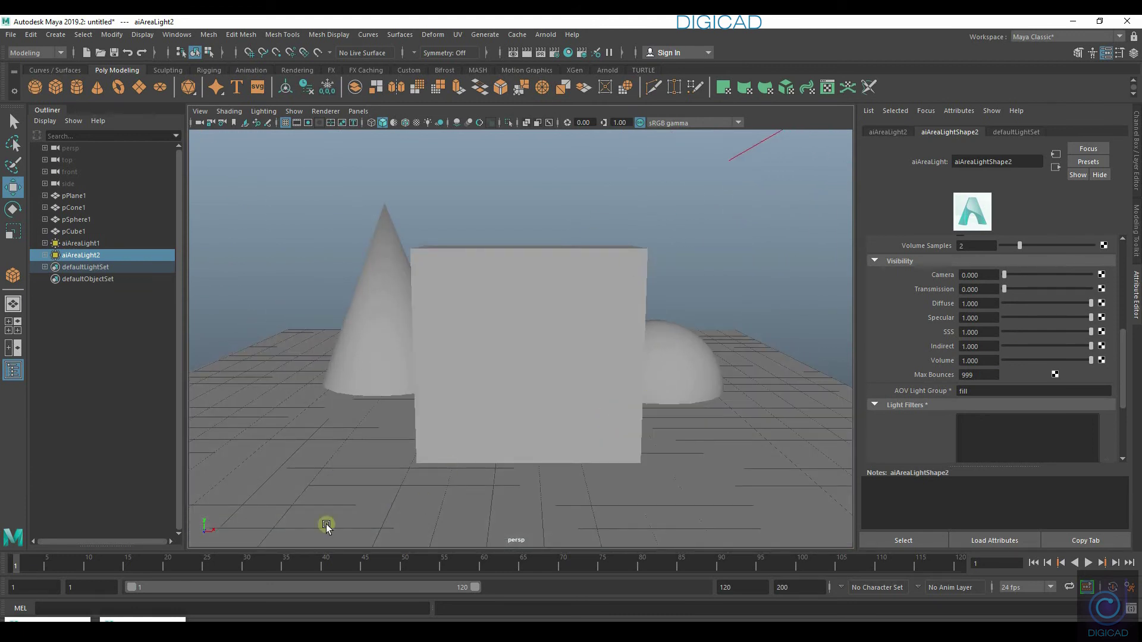
{"action": "left_click", "coordinate": [77, 620]}
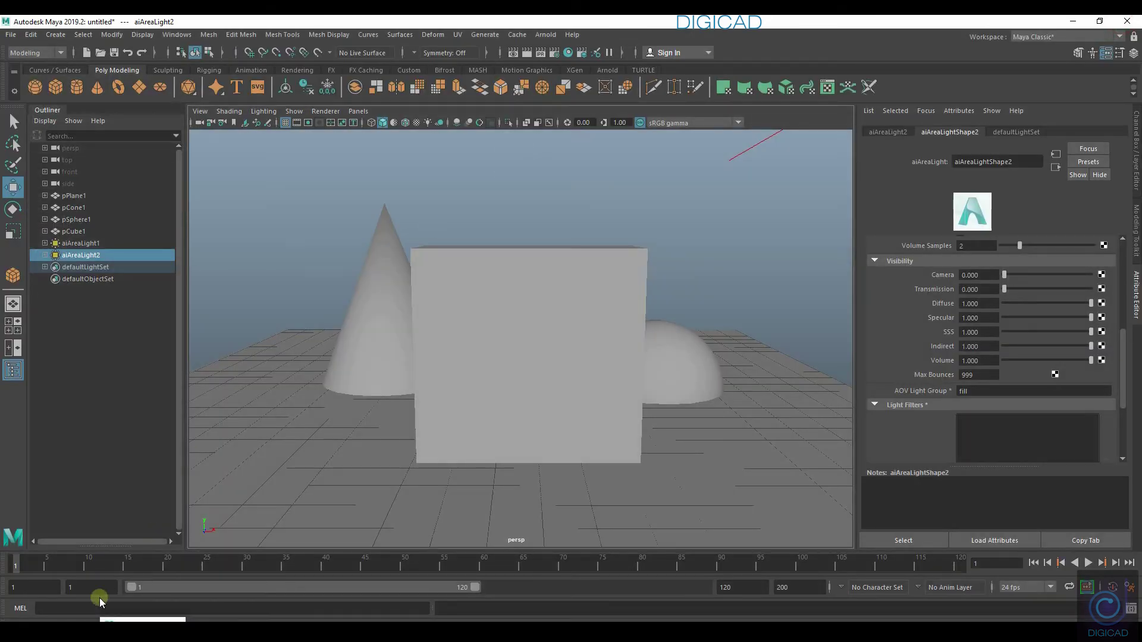
{"action": "left_click", "coordinate": [1074, 22]}
Step: Restore the Arnold RenderView as a smaller window beside Maya and start a fresh render
{"action": "left_click", "coordinate": [132, 620]}
{"action": "left_click", "coordinate": [1099, 22]}
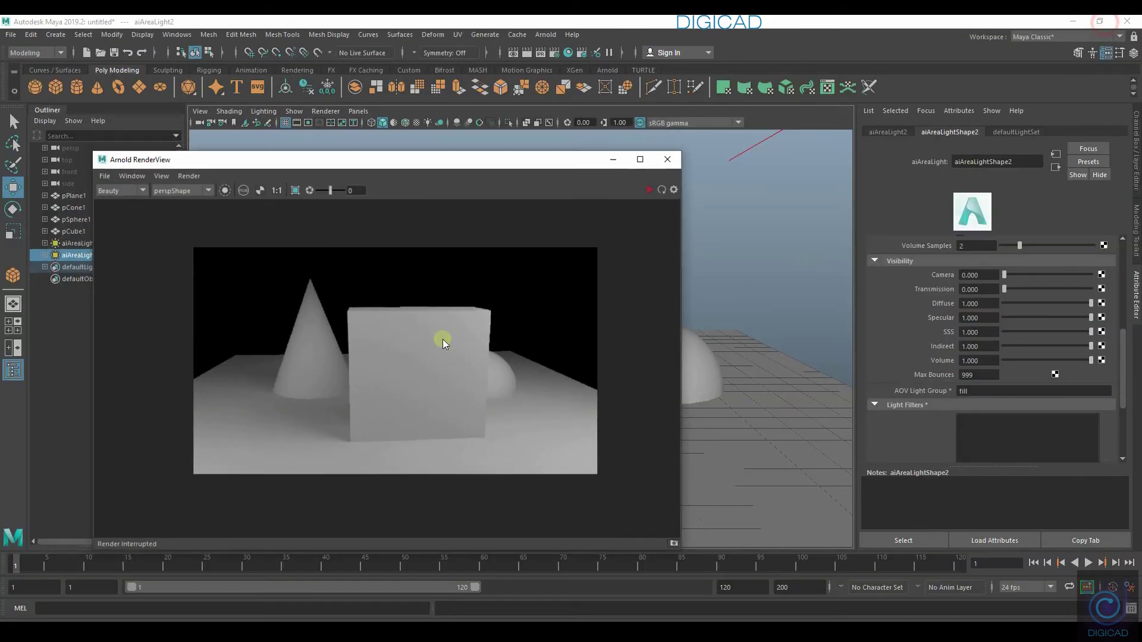
{"action": "left_click_drag", "start_coordinate": [365, 162], "coordinate": [420, 158]}
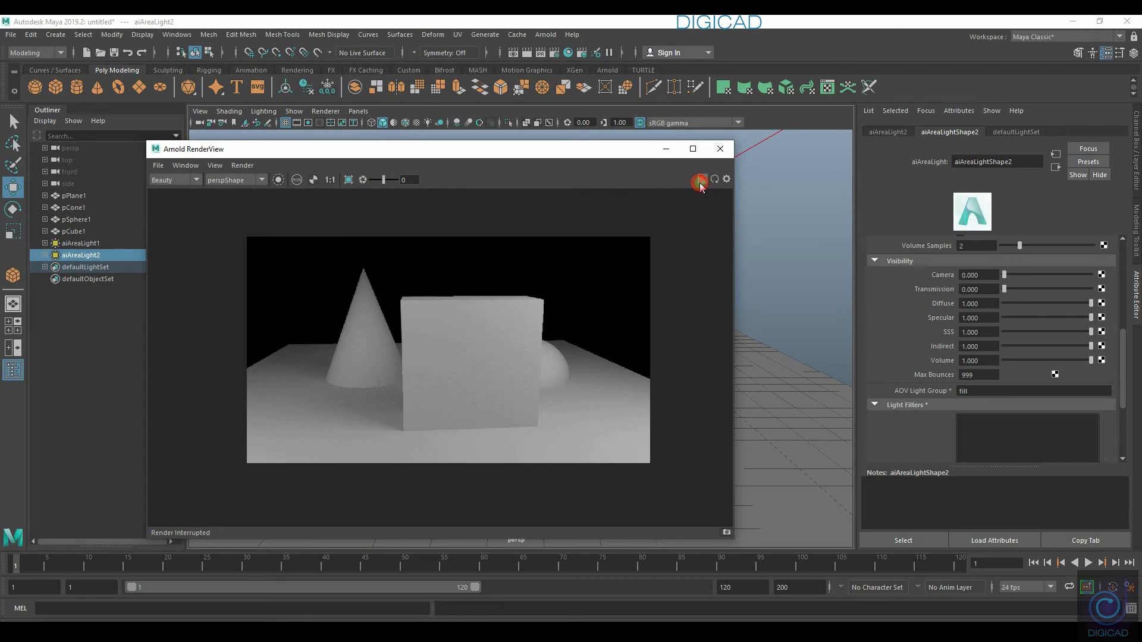
{"action": "left_click", "coordinate": [699, 182]}
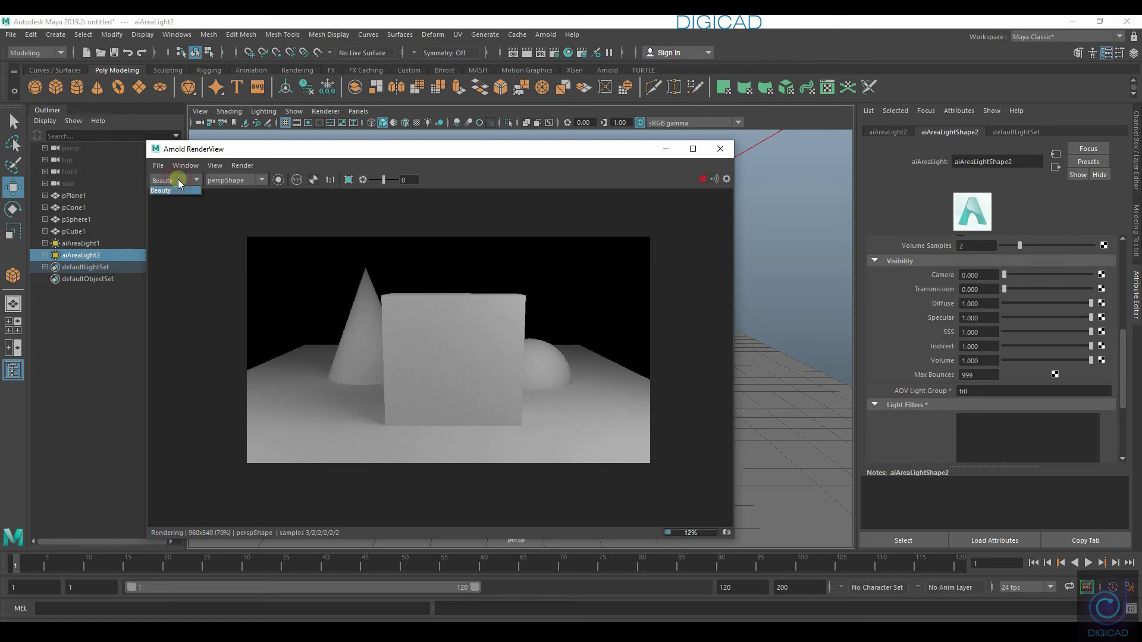
Step: In Render Settings AOVs, select the RGBA AOV and enable All Light Groups in its attributes
{"action": "left_click", "coordinate": [554, 53]}
{"action": "left_click_drag", "start_coordinate": [882, 210], "coordinate": [234, 96]}
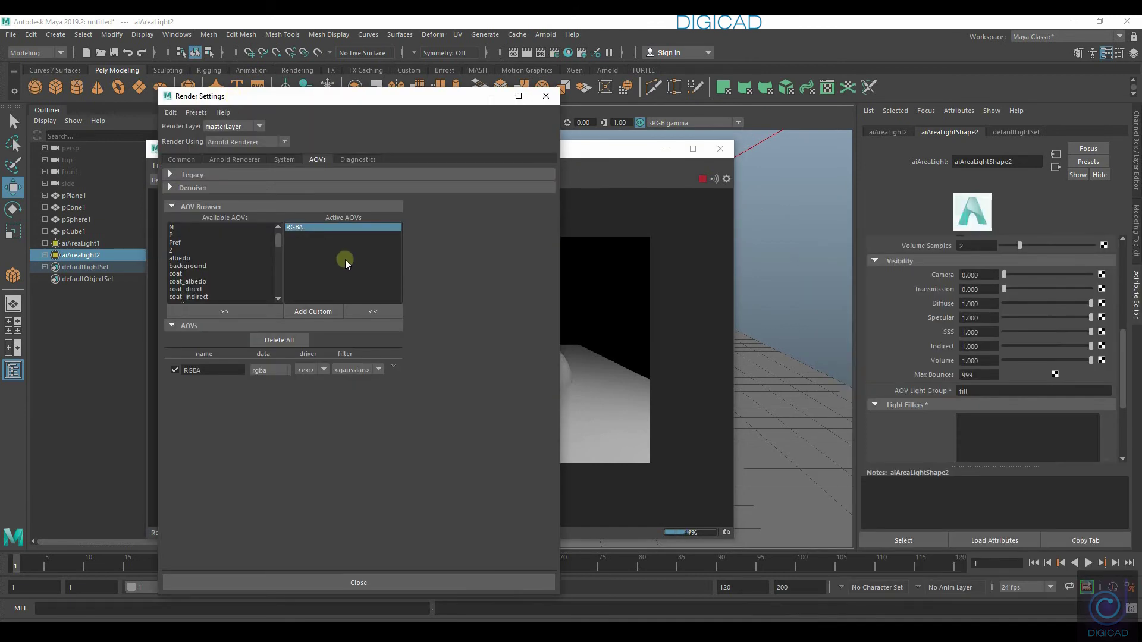
{"action": "left_click", "coordinate": [293, 229]}
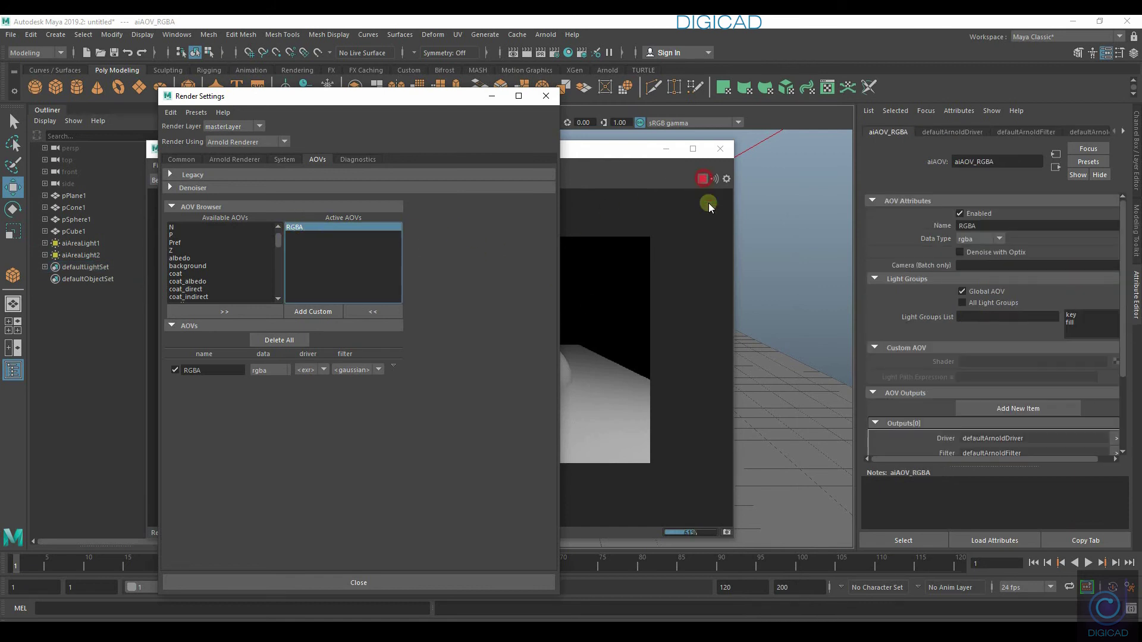
{"action": "left_click", "coordinate": [1051, 277]}
{"action": "left_click", "coordinate": [430, 99]}
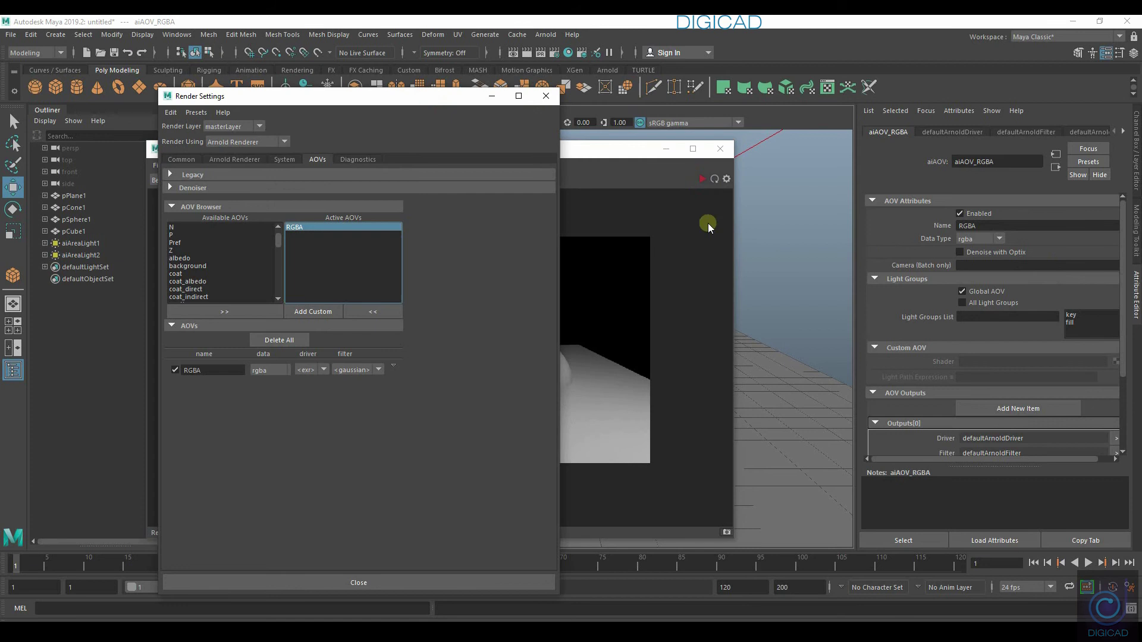
{"action": "left_click", "coordinate": [963, 303]}
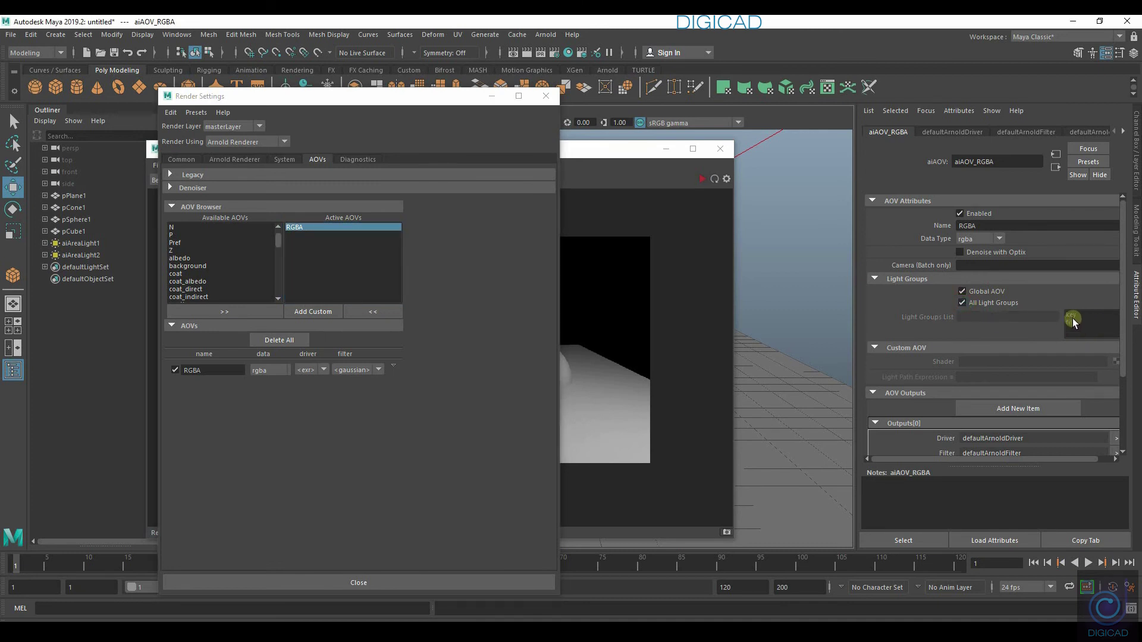
Step: Re-render in Arnold RenderView and view the RGBA_key and RGBA_fill light-group images
{"action": "left_click", "coordinate": [598, 153]}
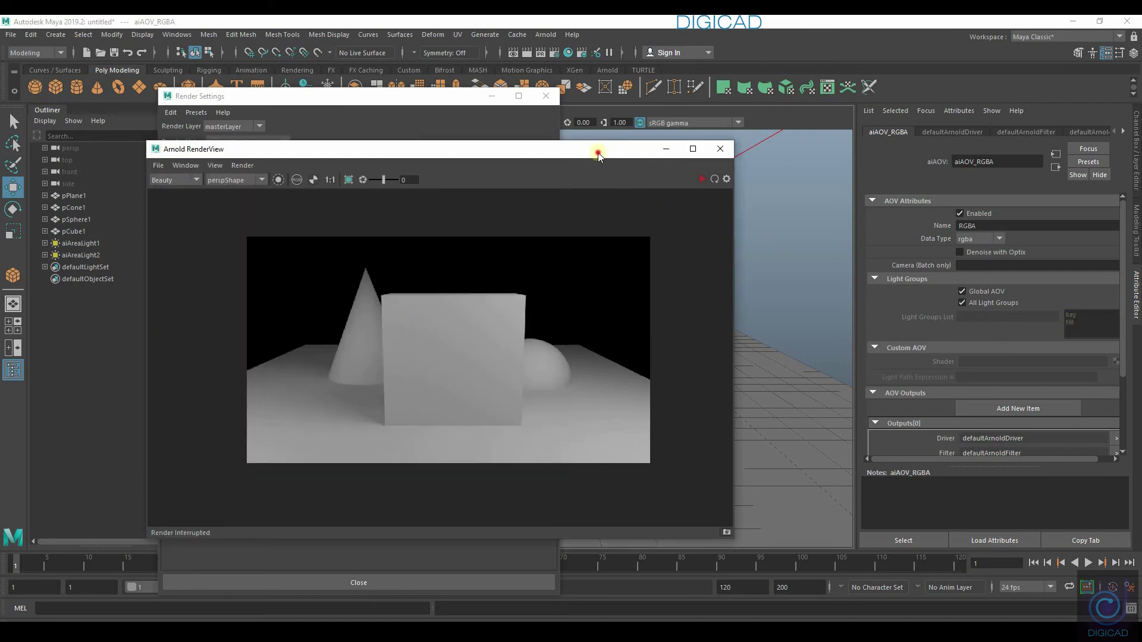
{"action": "left_click", "coordinate": [708, 186]}
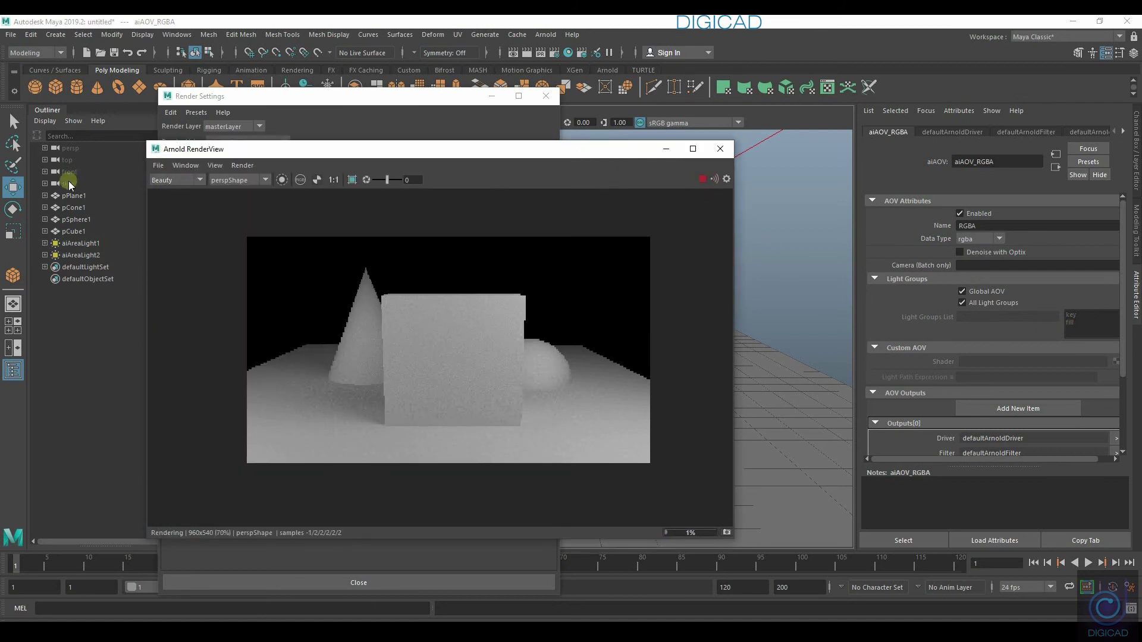
{"action": "left_click", "coordinate": [199, 181]}
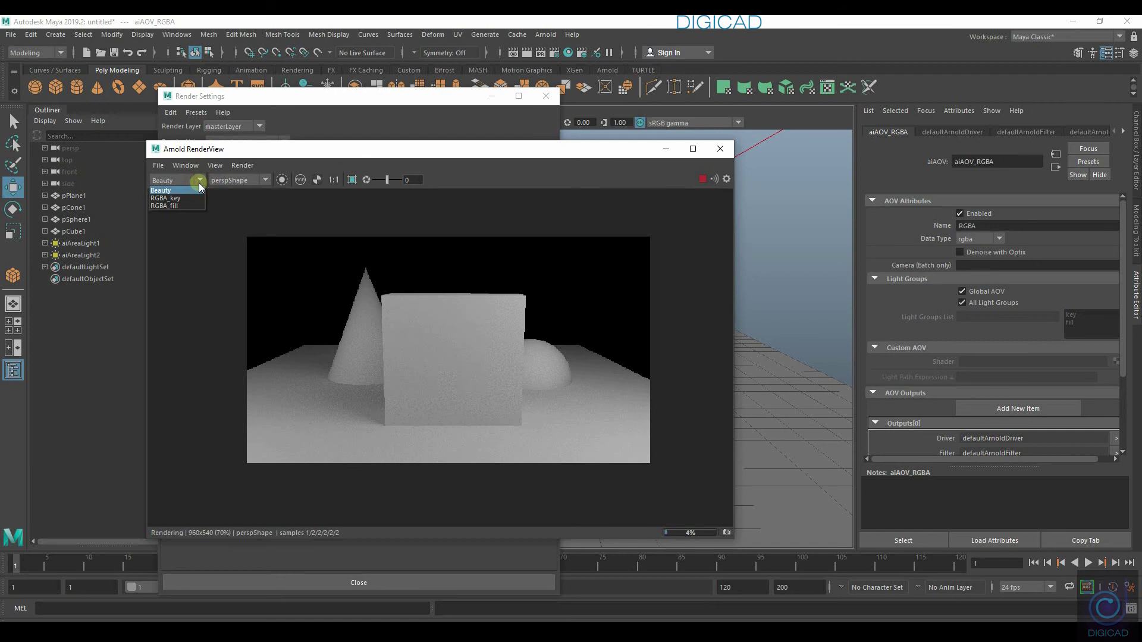
{"action": "left_click", "coordinate": [167, 198]}
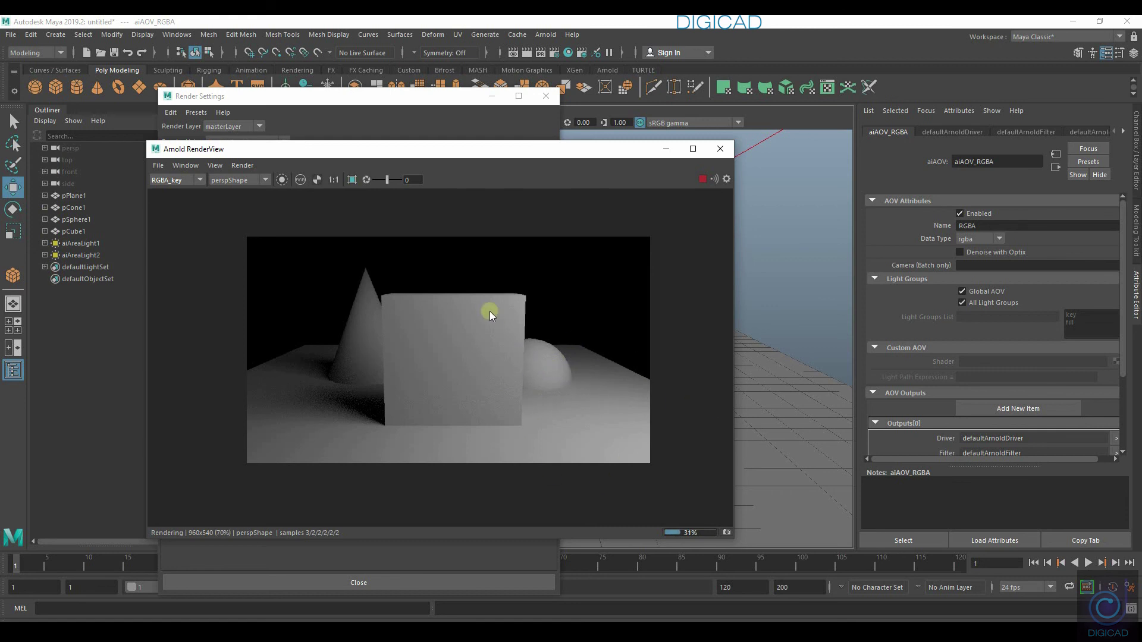
{"action": "left_click", "coordinate": [171, 181]}
{"action": "left_click", "coordinate": [170, 205]}
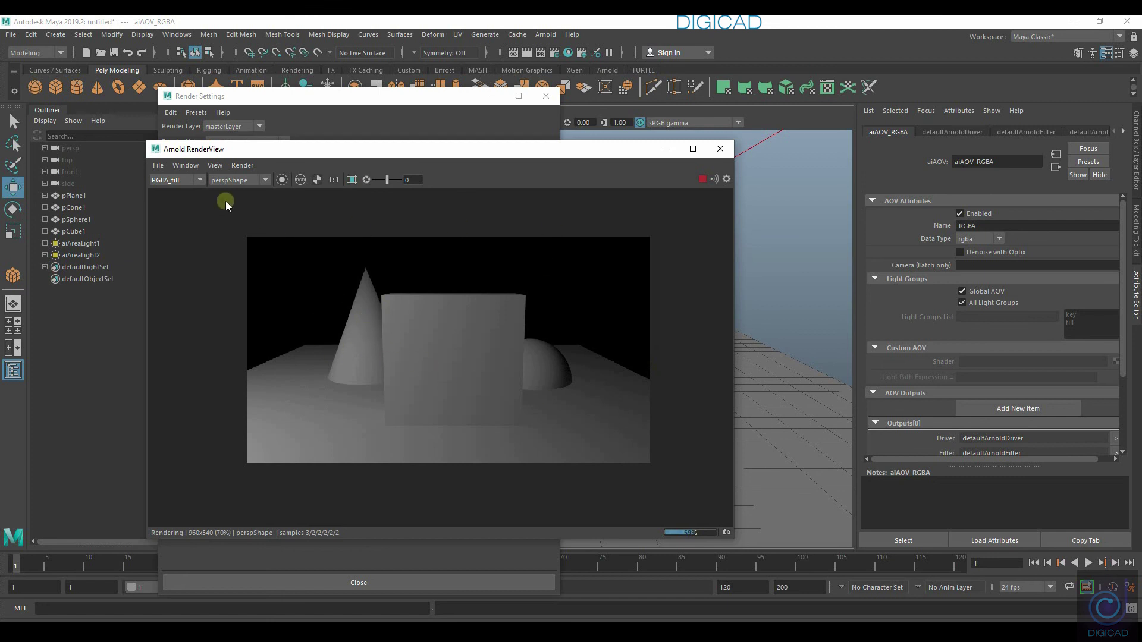
Step: Compare Beauty, RGBA_key and RGBA_fill again, ending on the RGBA_fill image
{"action": "left_click", "coordinate": [187, 180]}
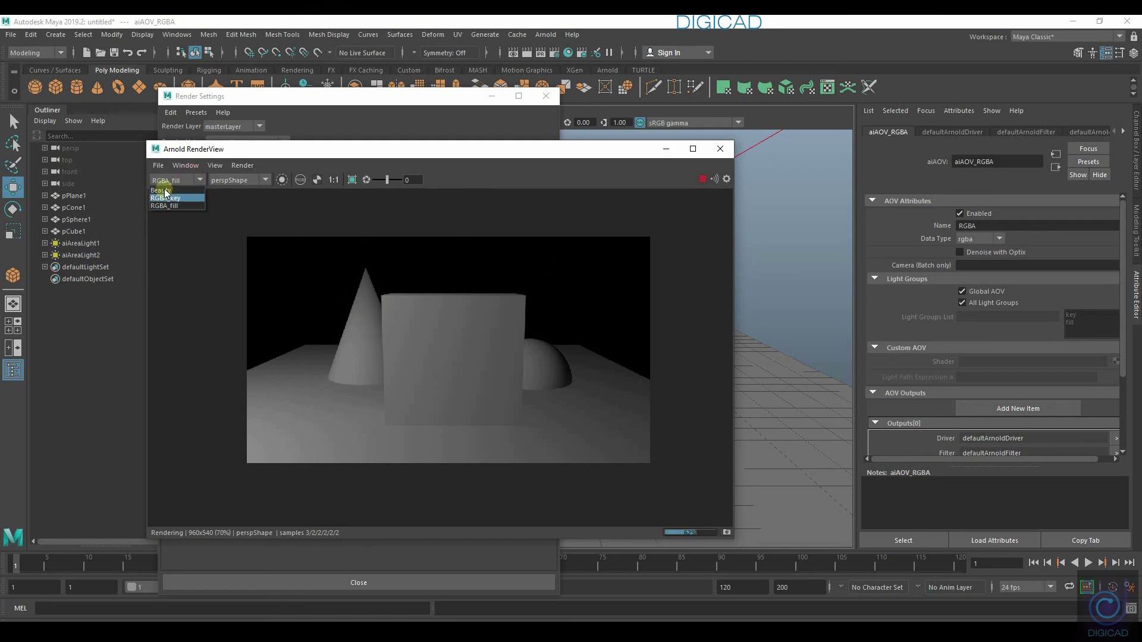
{"action": "left_click", "coordinate": [162, 190]}
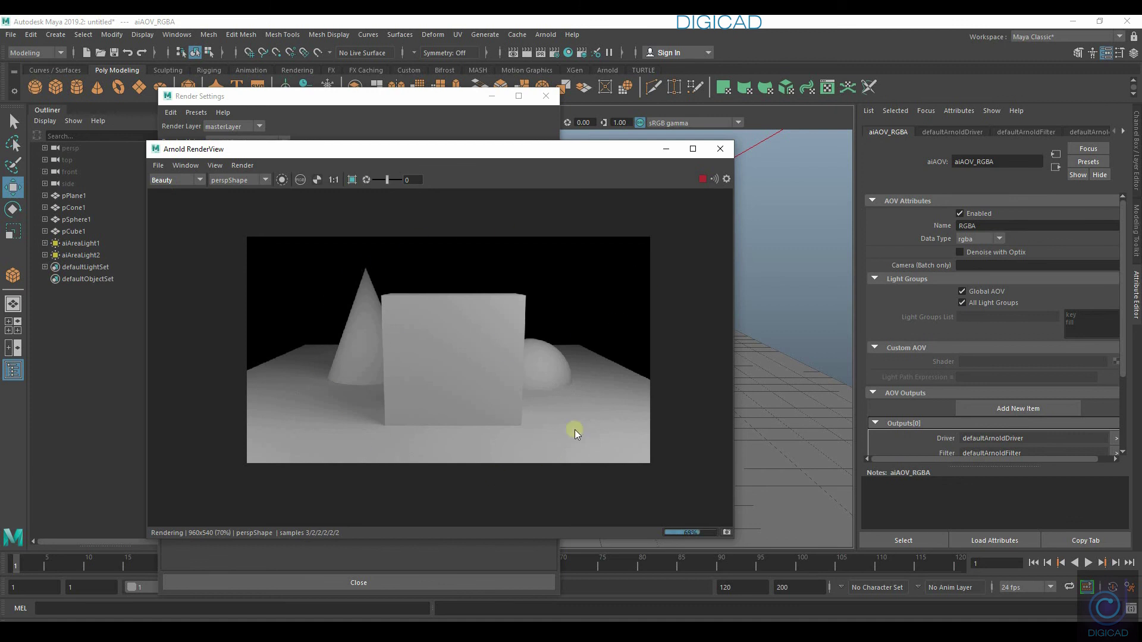
{"action": "left_click", "coordinate": [179, 180]}
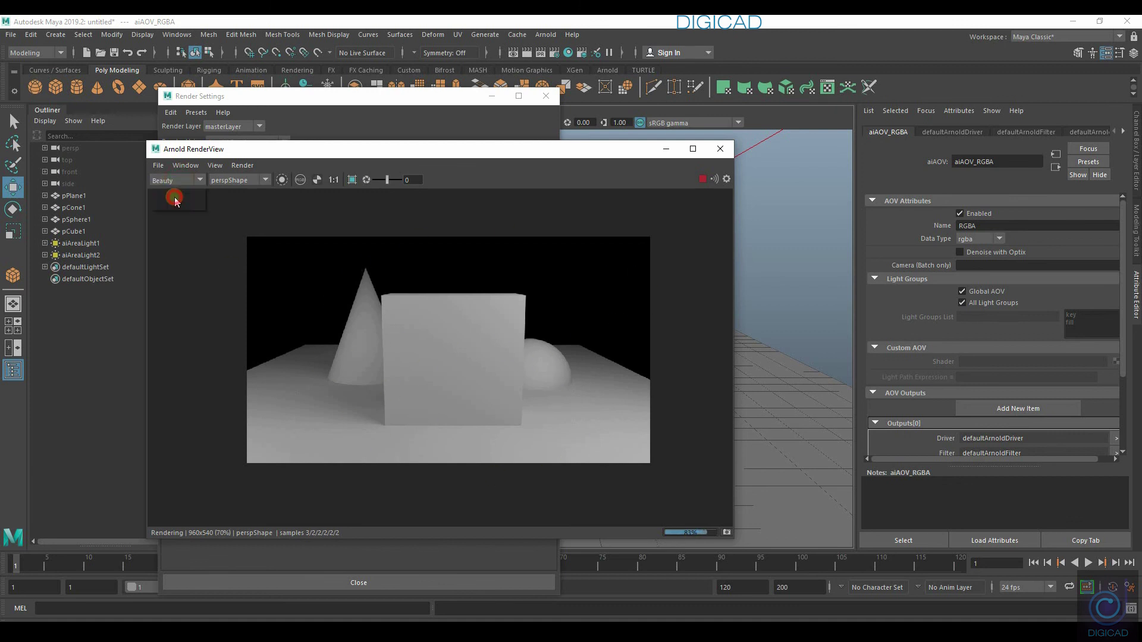
{"action": "left_click", "coordinate": [175, 199]}
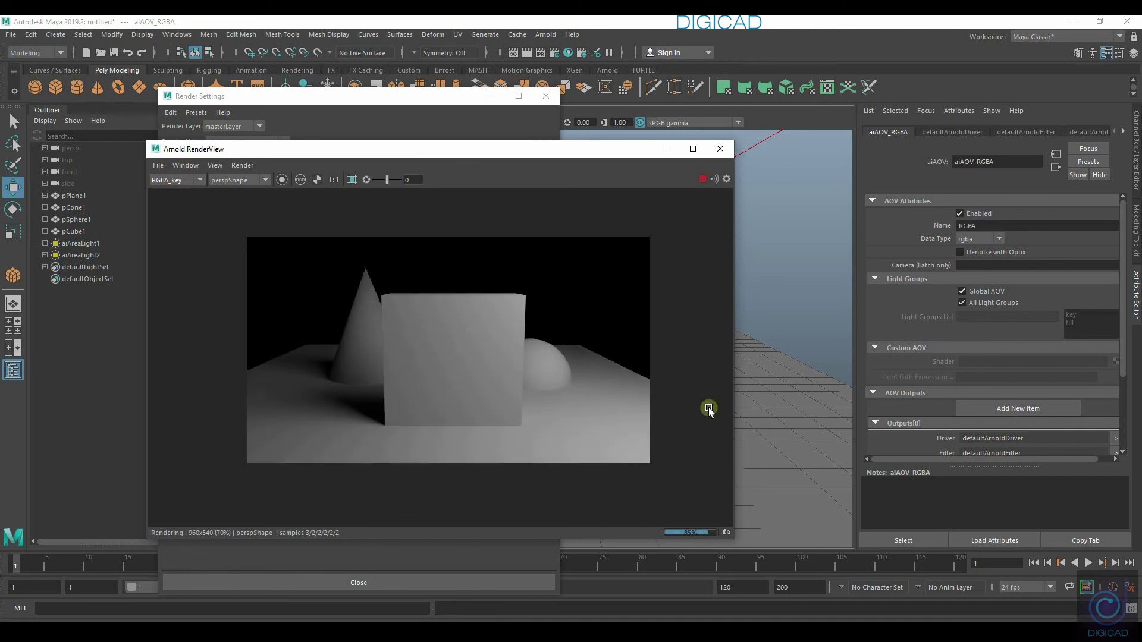
{"action": "left_click", "coordinate": [169, 180]}
{"action": "left_click", "coordinate": [168, 211]}
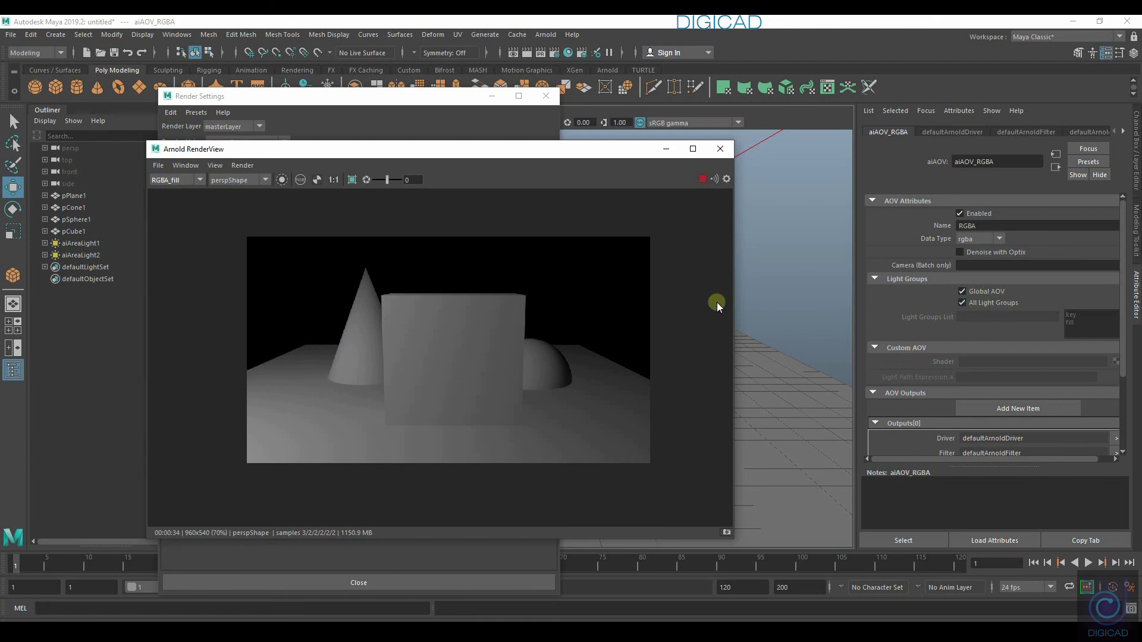
Step: Close the Arnold RenderView window
{"action": "left_click", "coordinate": [719, 148]}
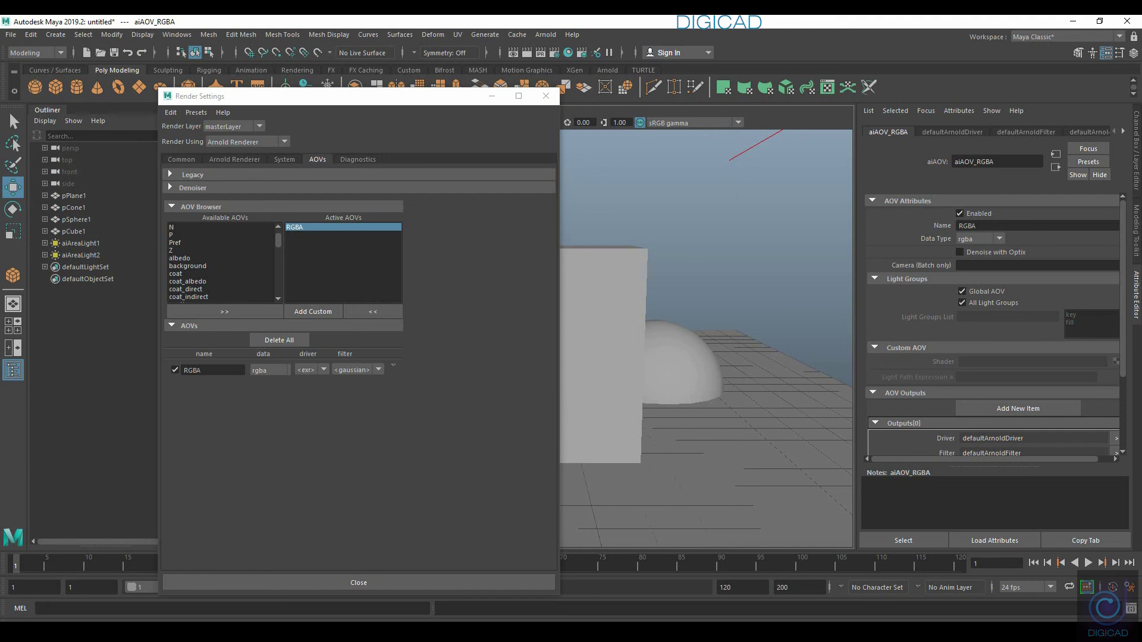